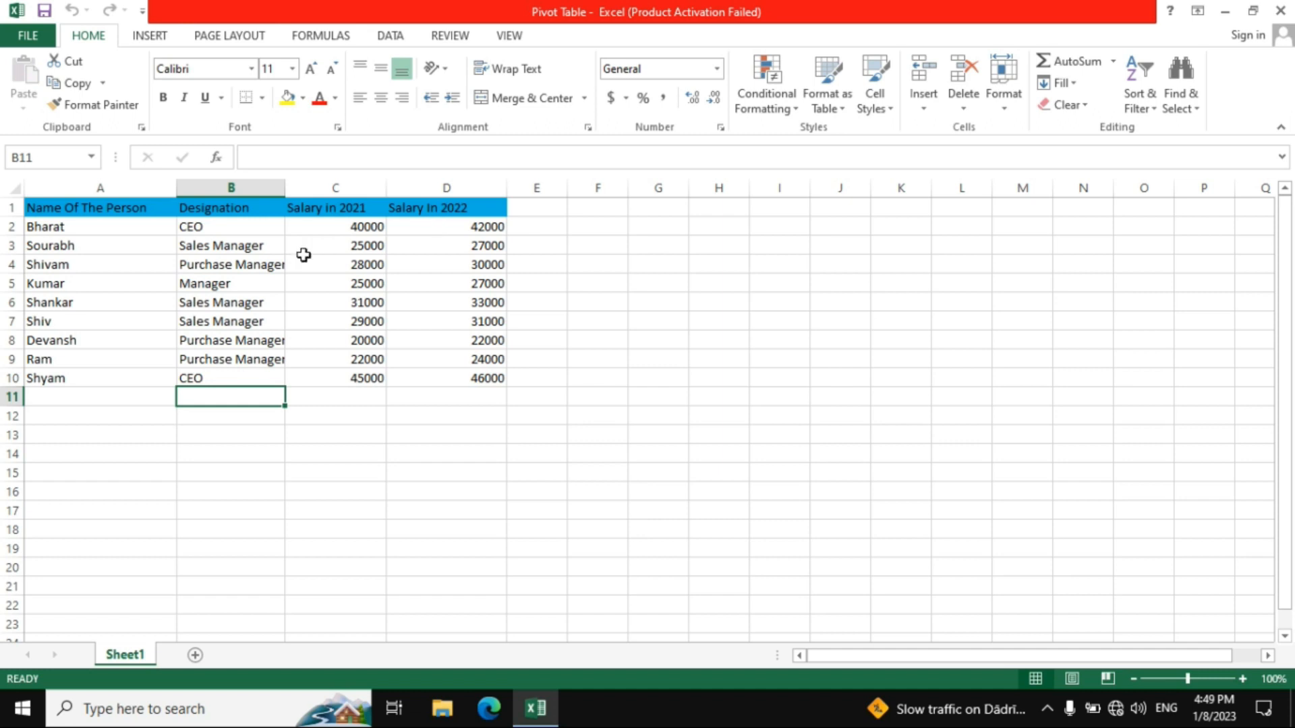
Create a PivotTable from the data range Sheet1!$A$1:$D$10 on a new worksheet
click(249, 267)
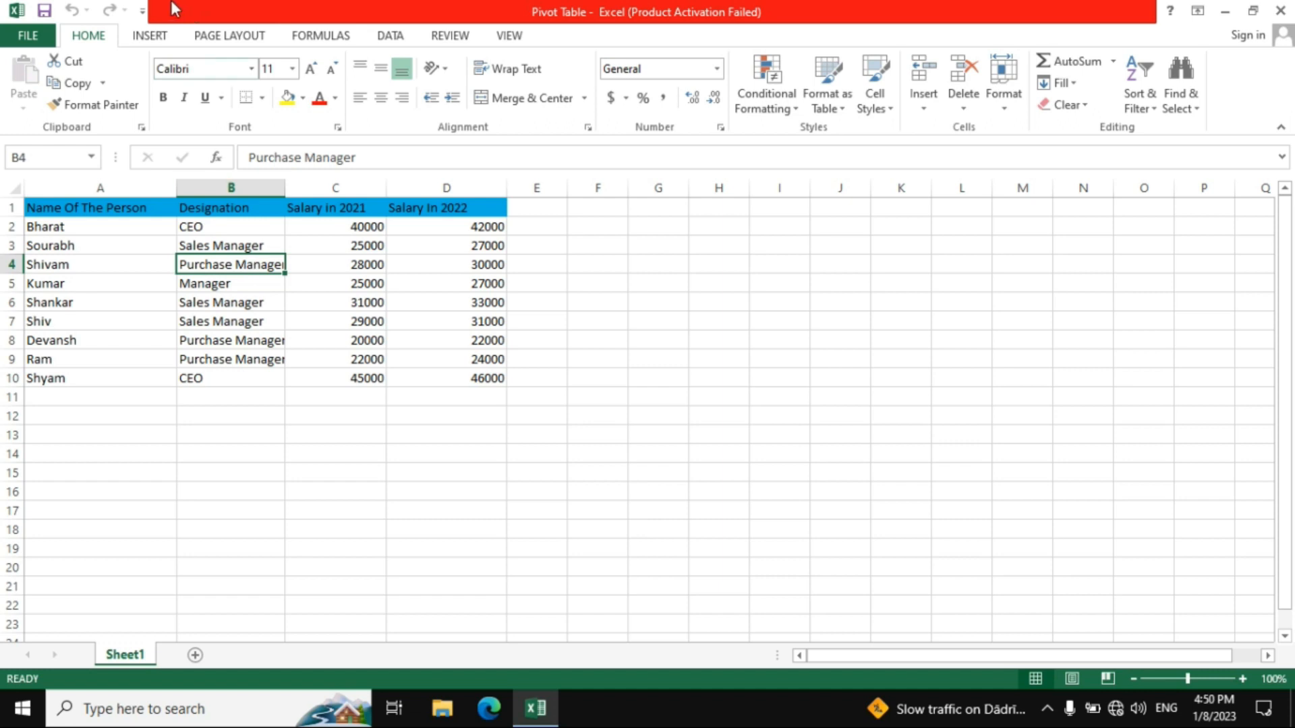
click(152, 35)
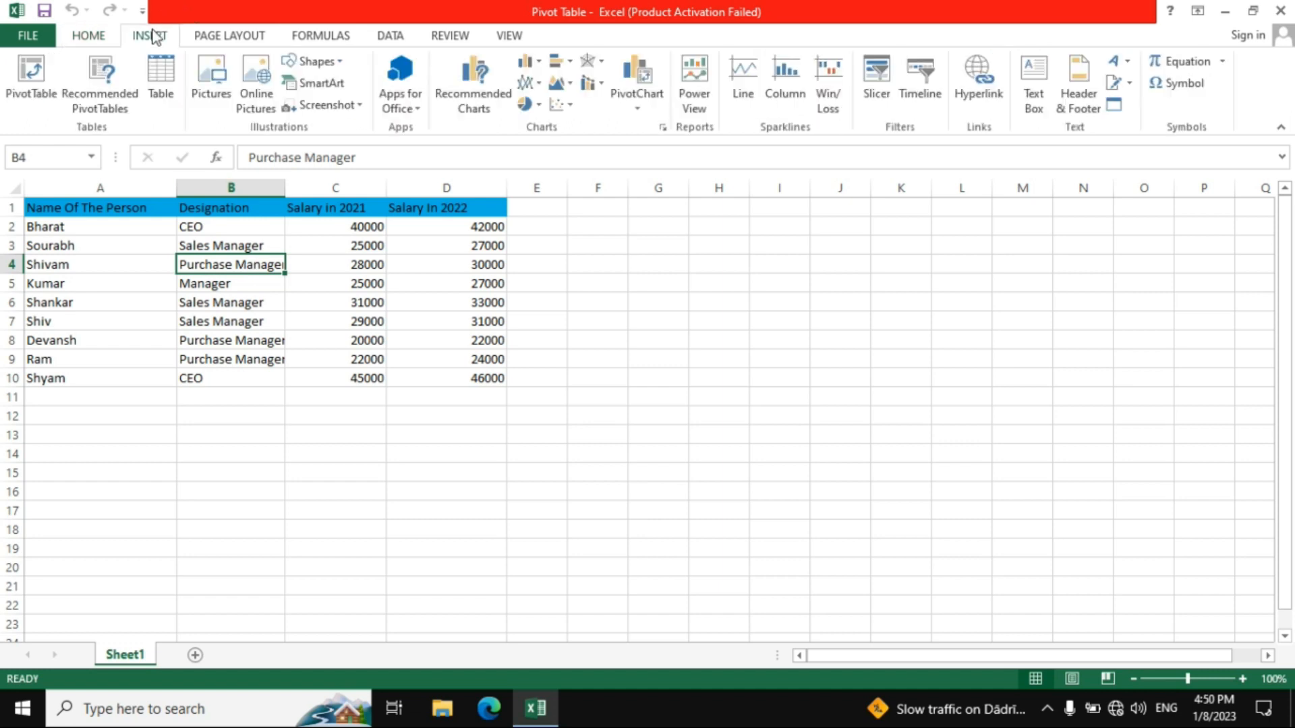
click(37, 91)
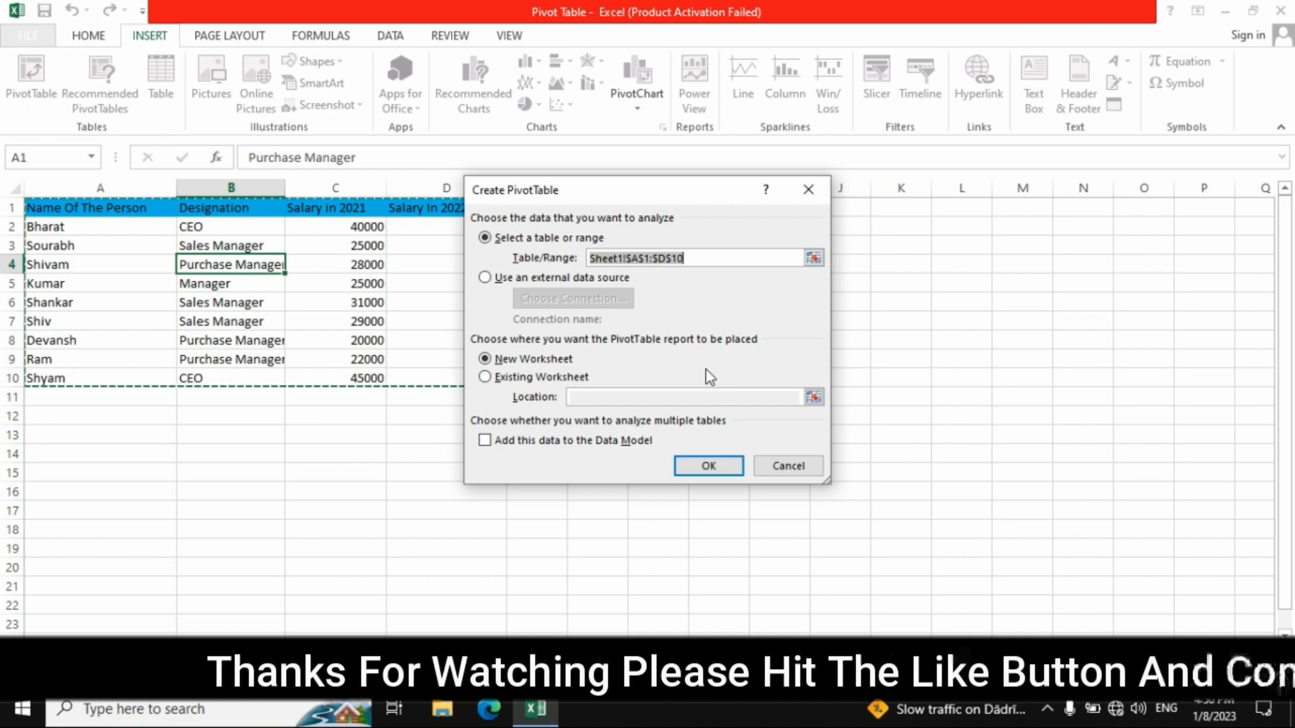
click(711, 466)
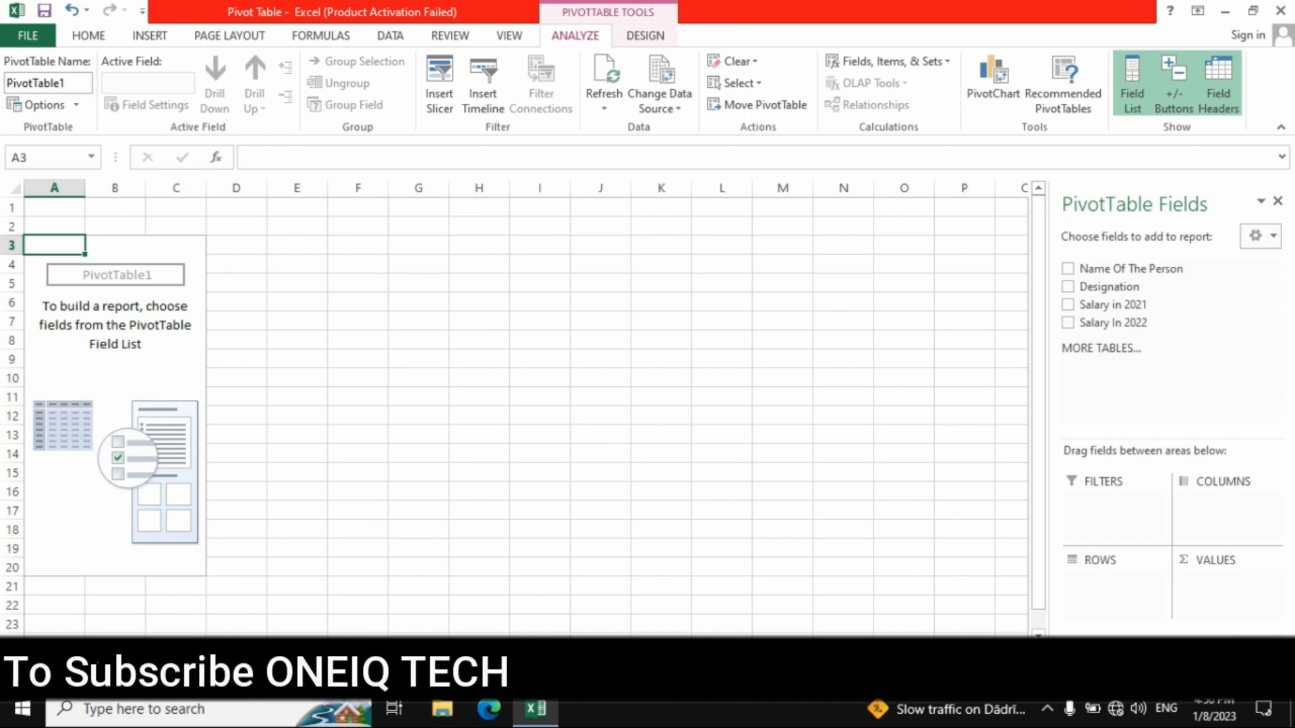
Check the source data on Sheet1, and add the Designation field to the PivotTable's rows on Sheet2
click(154, 654)
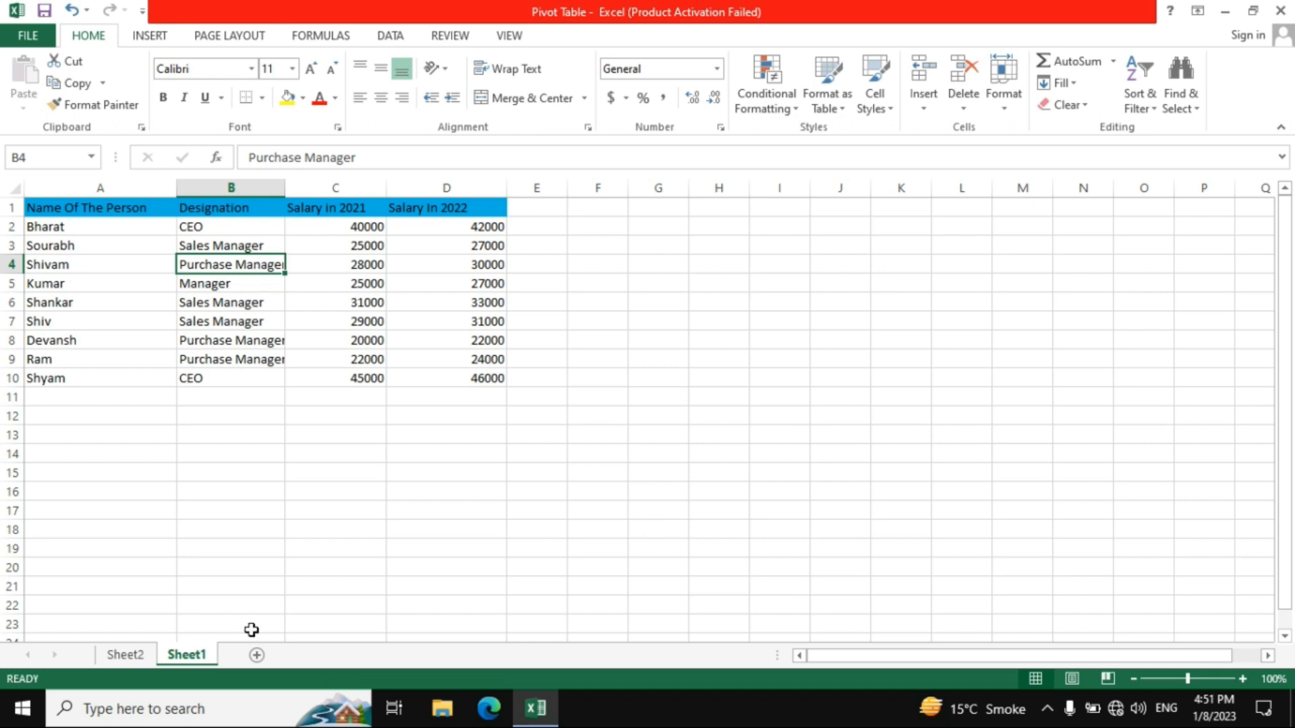
click(128, 655)
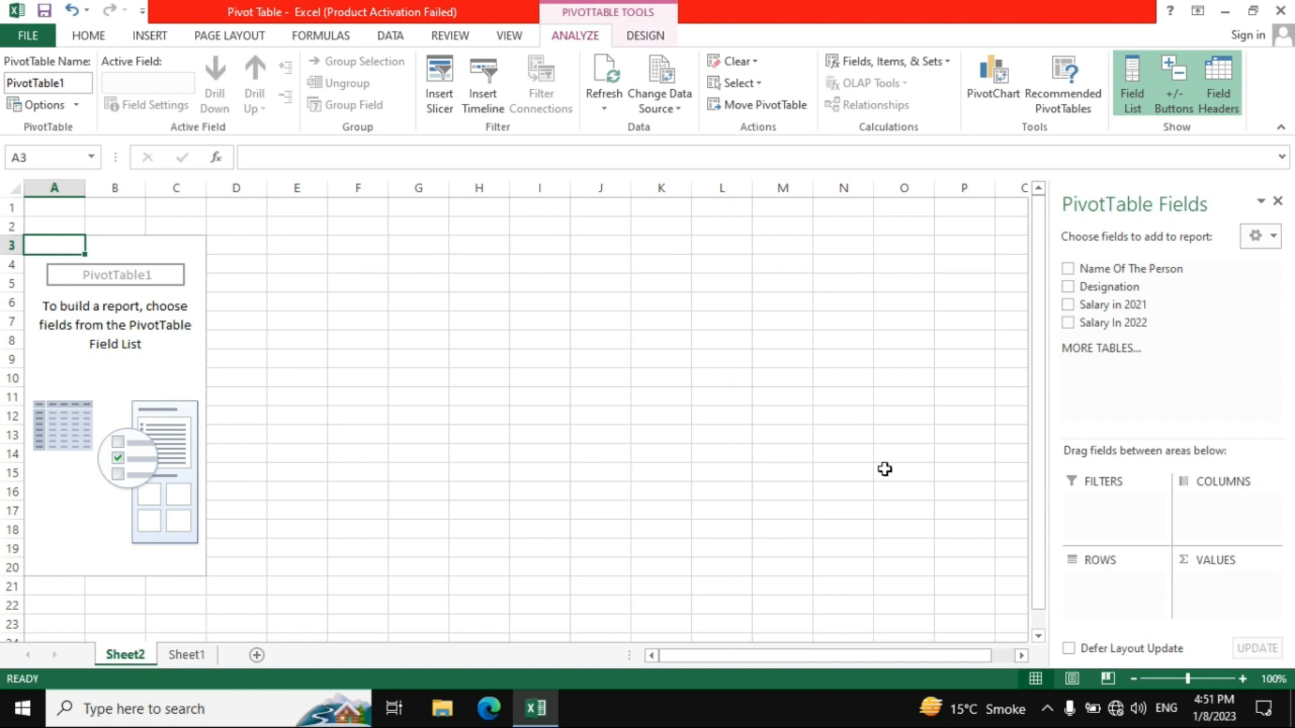
click(1068, 288)
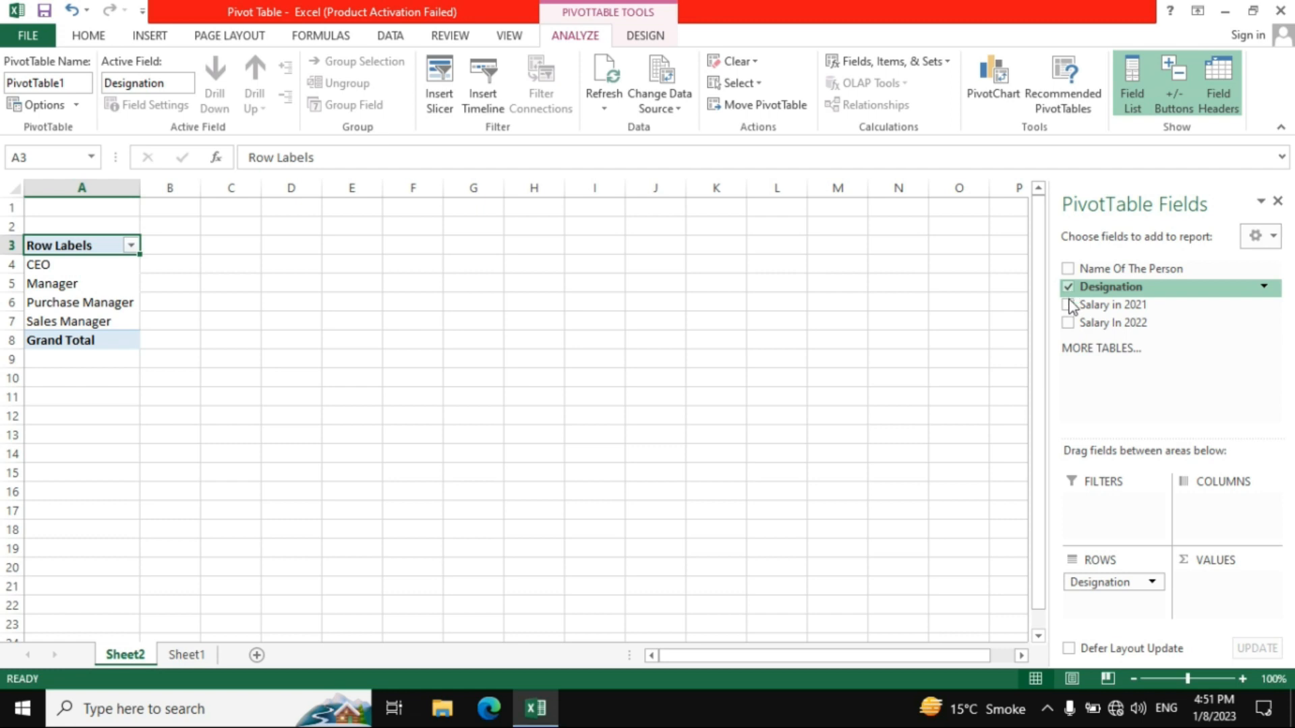
Try summing Salary in 2021 and Salary In 2022 per designation in the PivotTable, and remove both salary fields again
click(1068, 303)
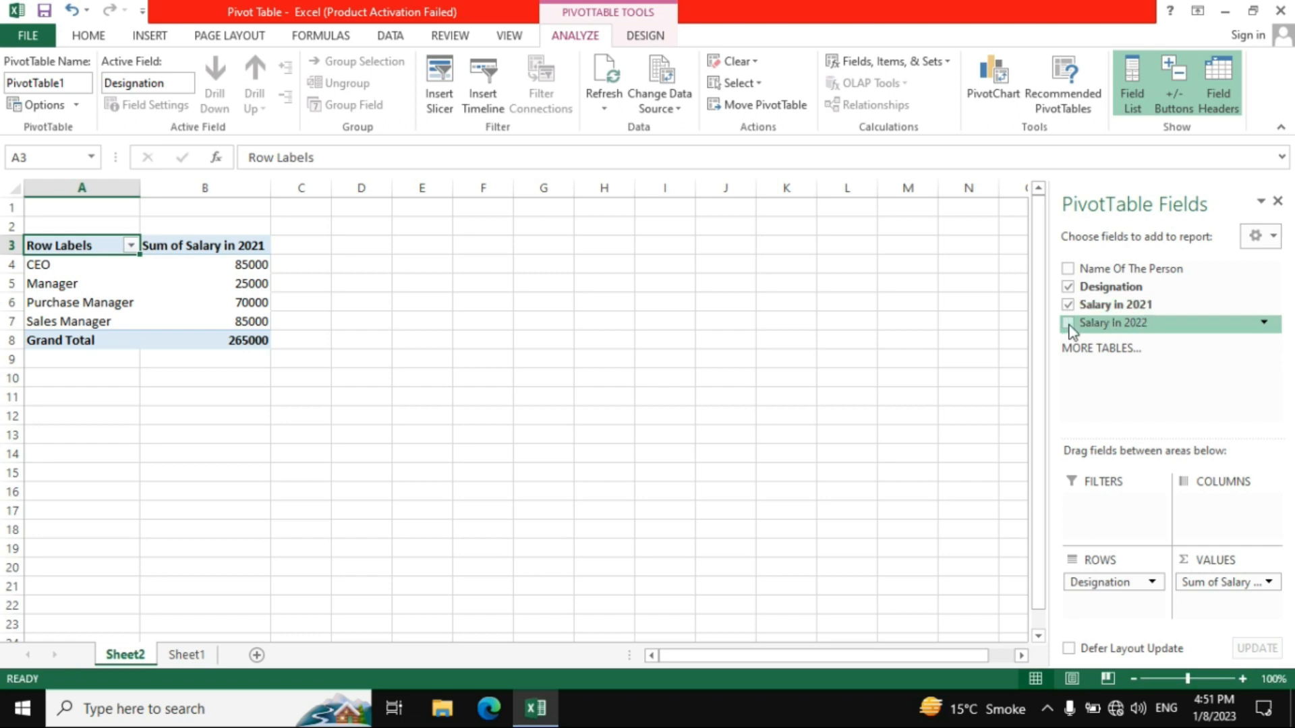
click(1068, 324)
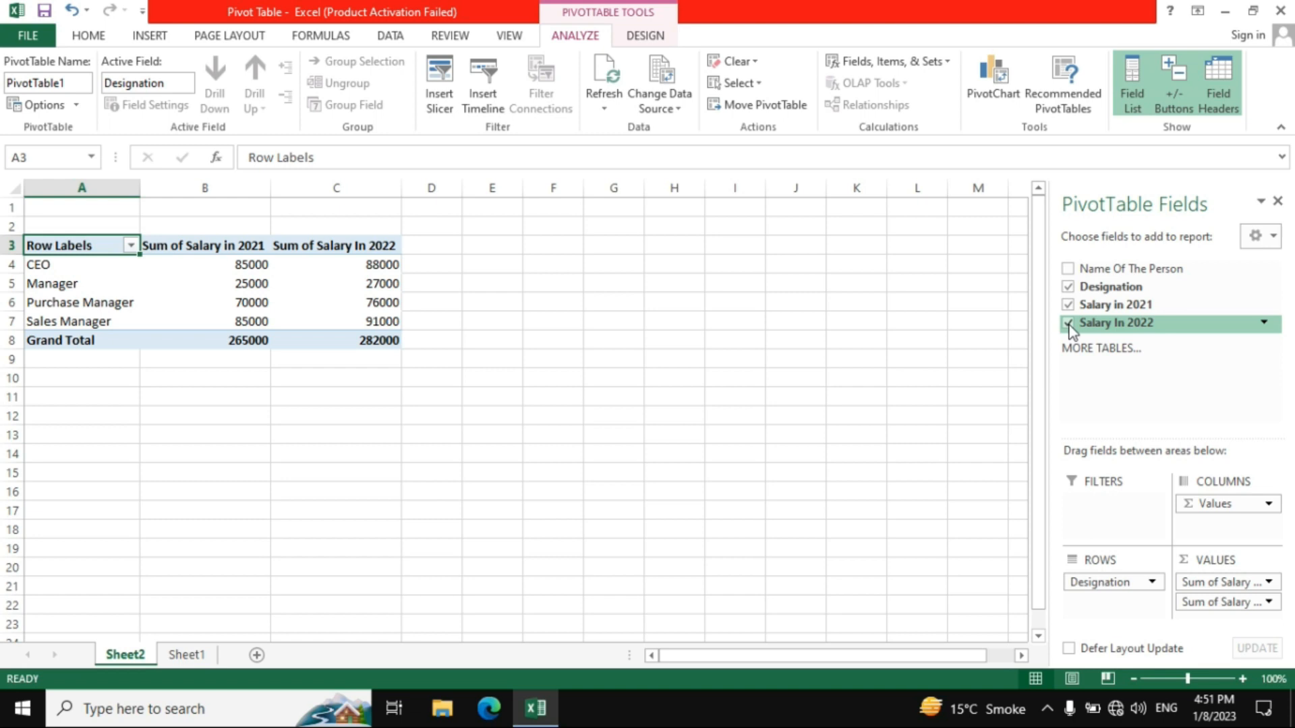
click(1069, 323)
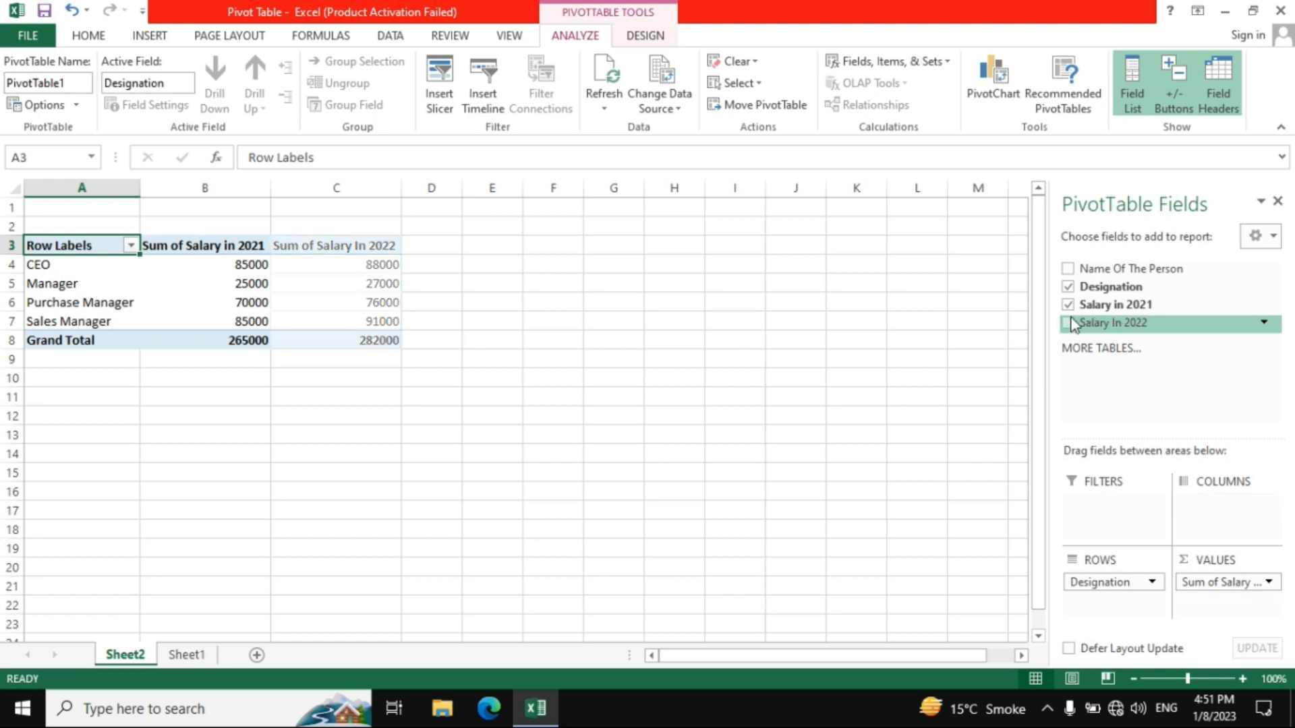
click(1069, 304)
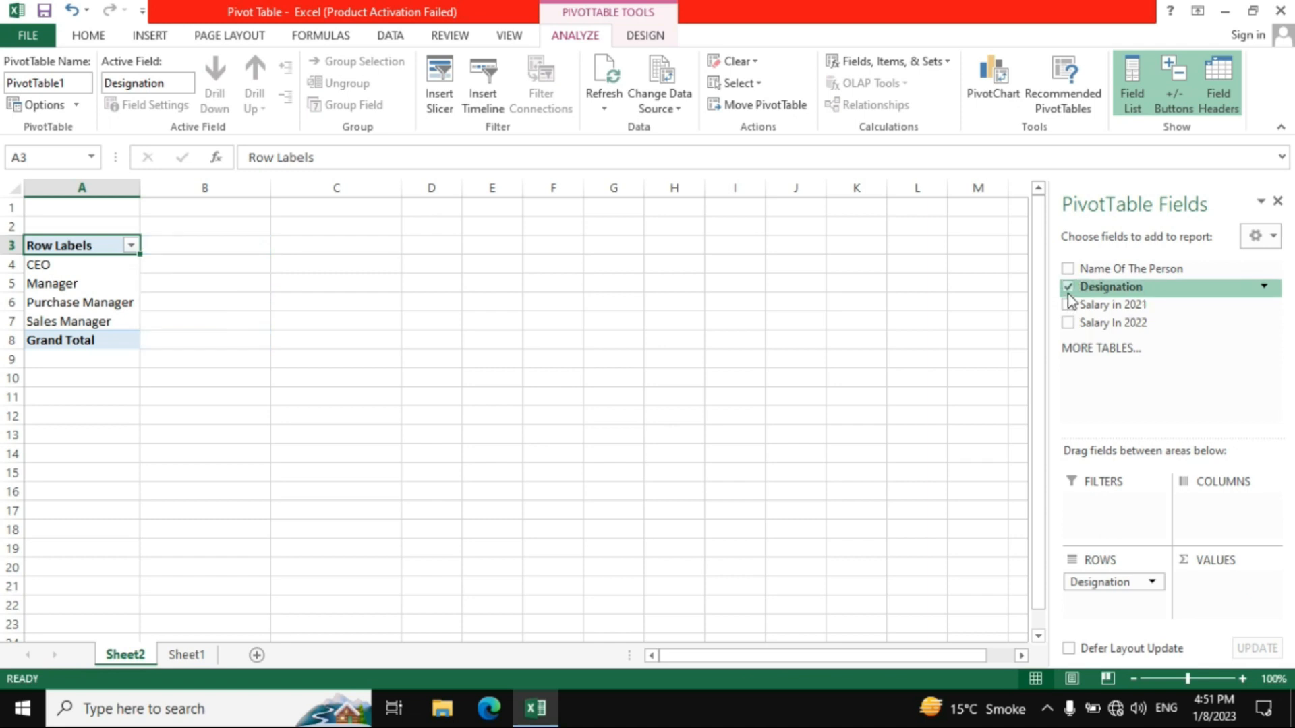
Add Name Of The Person to the rows below Designation, and Salary in 2021 and Salary In 2022 as summed values
click(1068, 270)
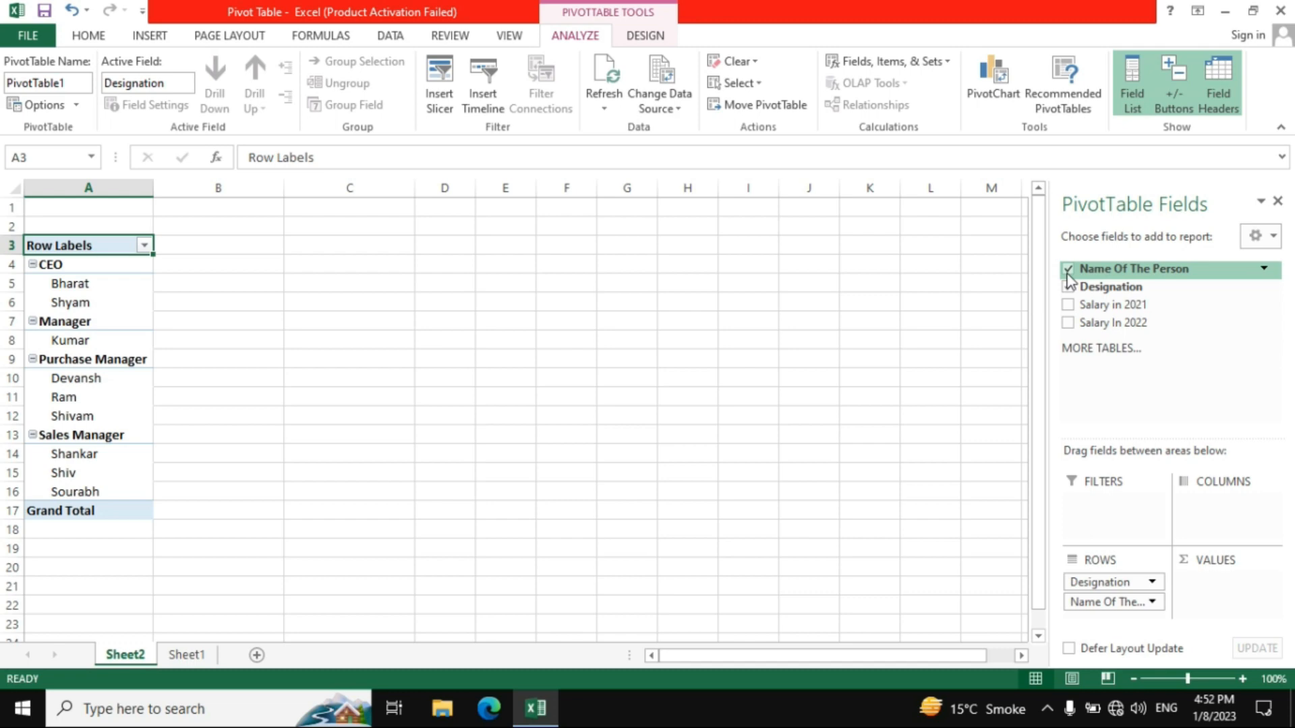
click(1069, 307)
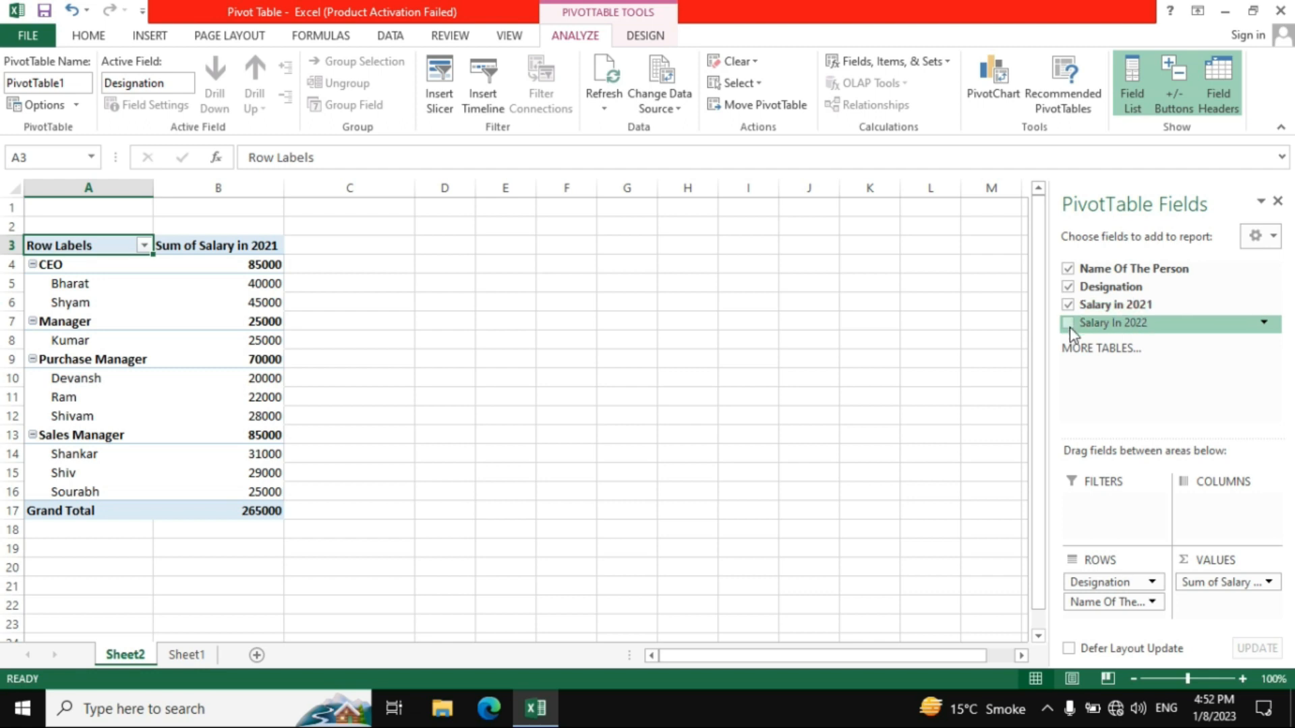
click(1068, 324)
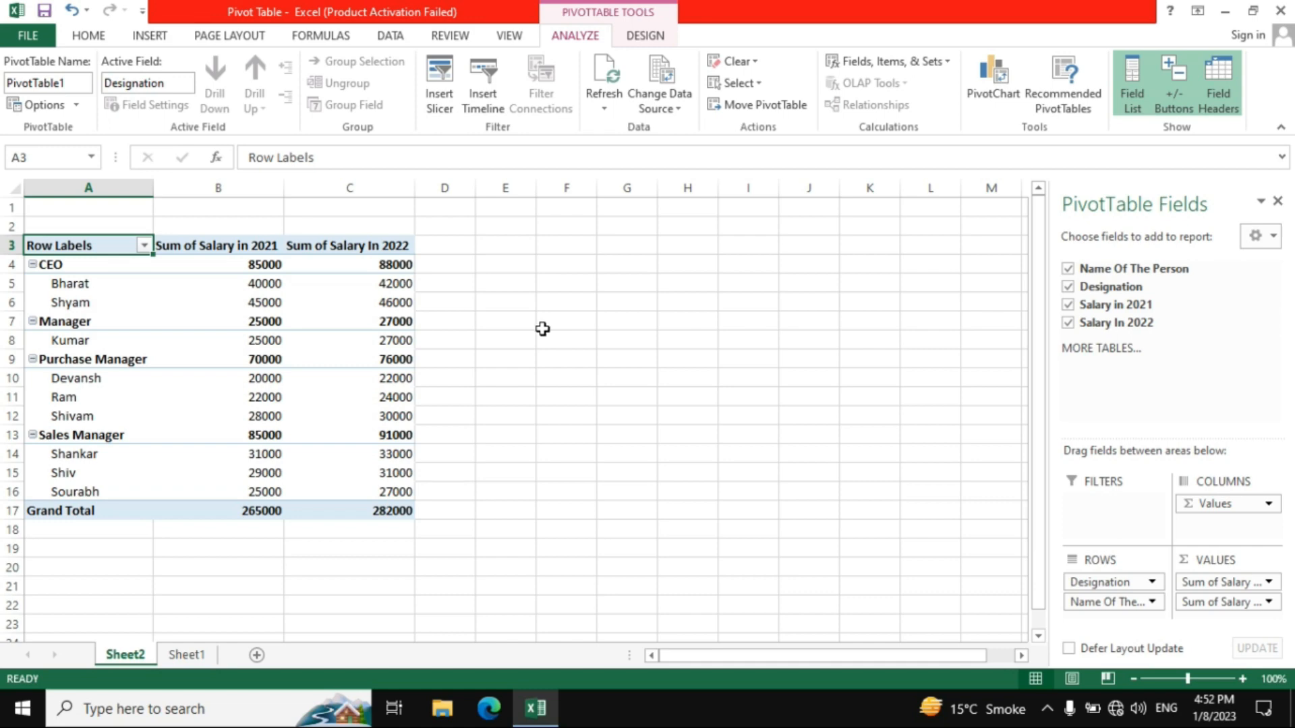
Set the Salary in 2021 of the person with the Manager designation to 27000 in cell C5 of Sheet1
click(186, 654)
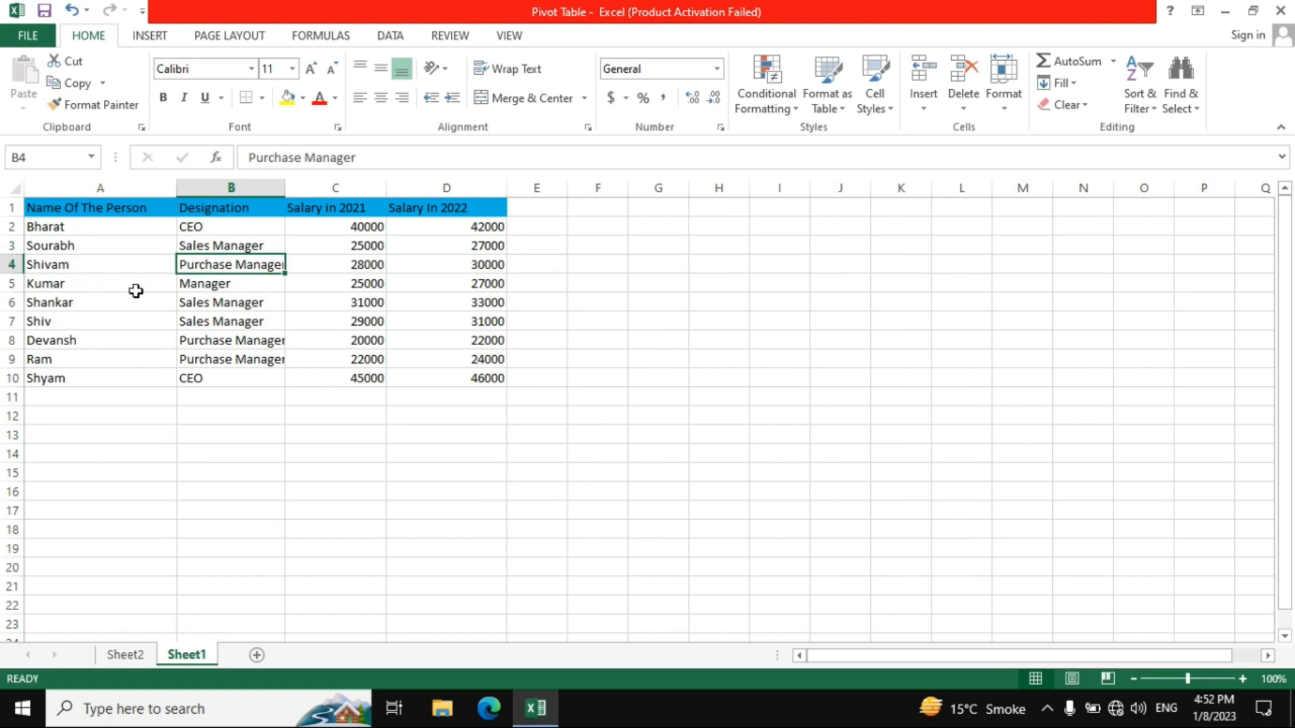
click(201, 288)
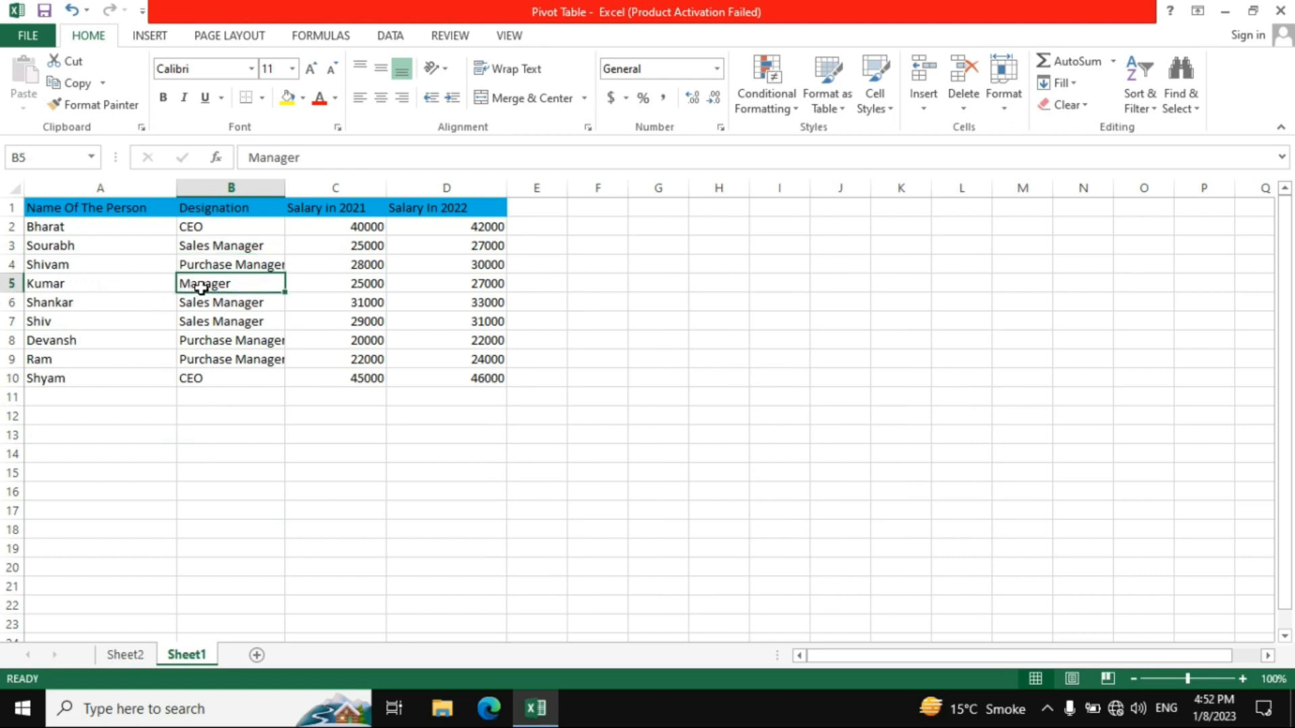
click(316, 287)
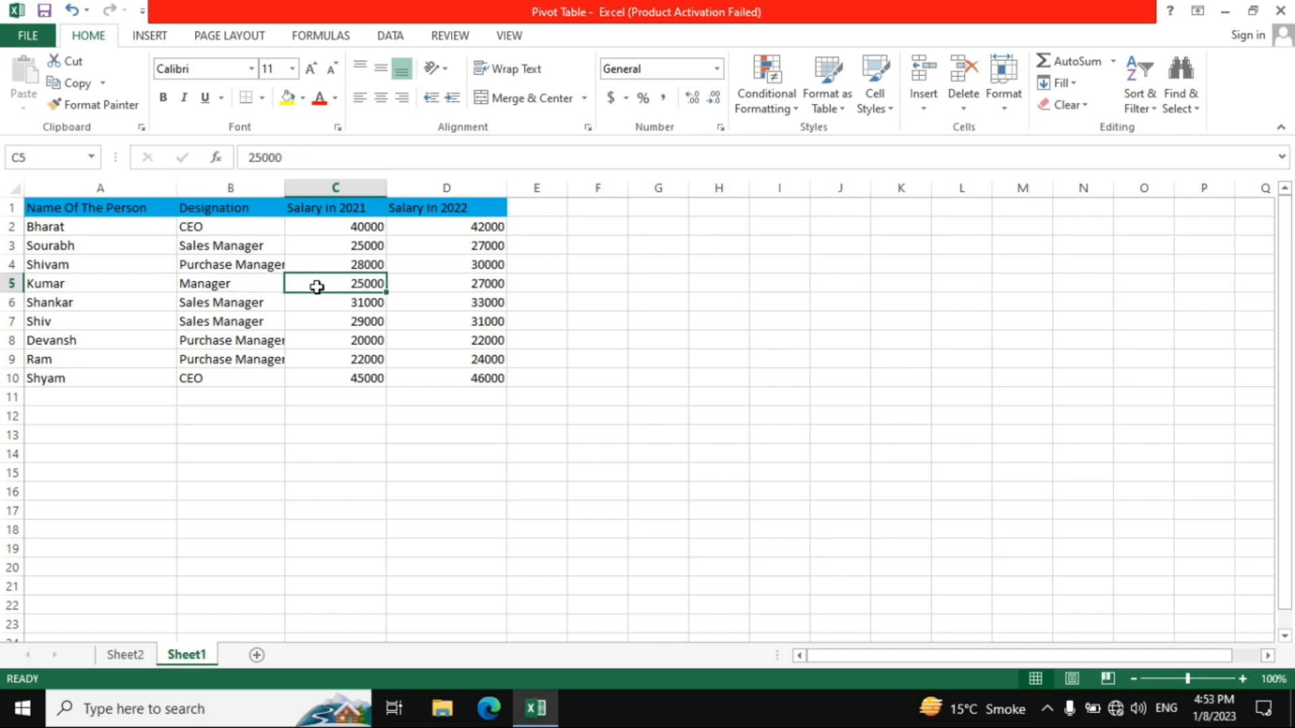
text(27000)
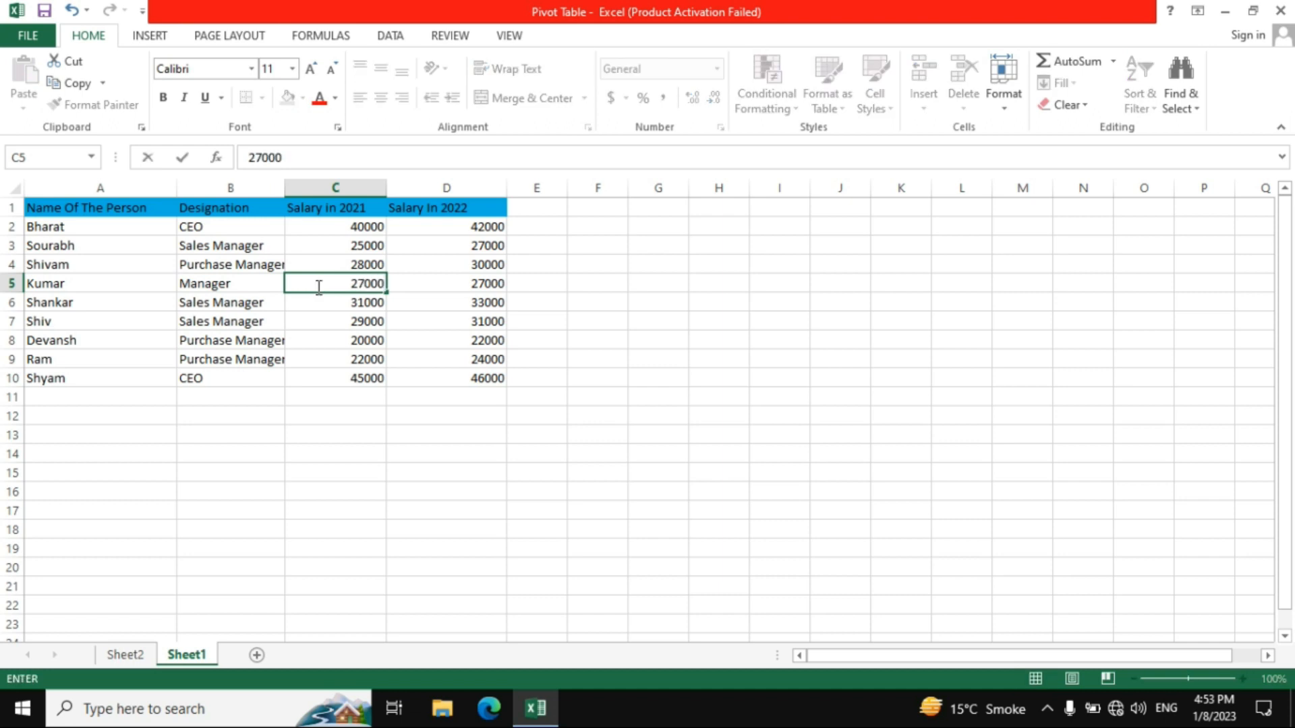
key(Return)
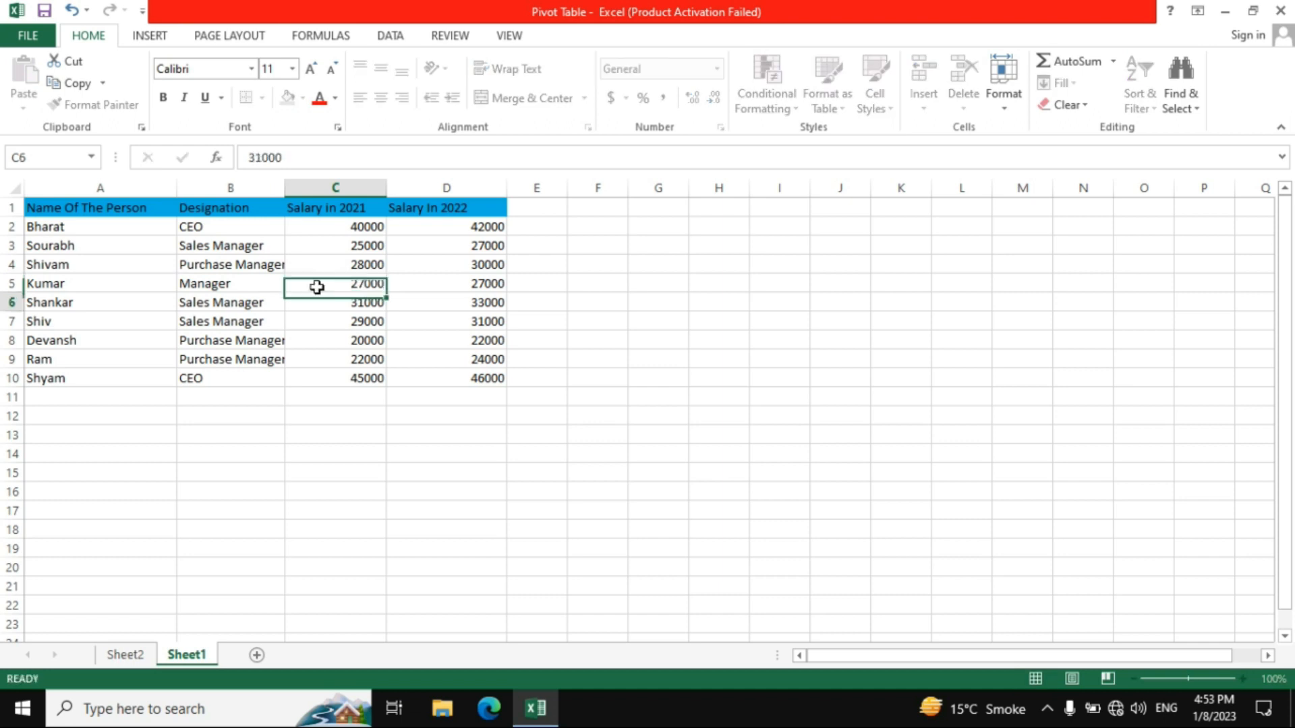
click(335, 286)
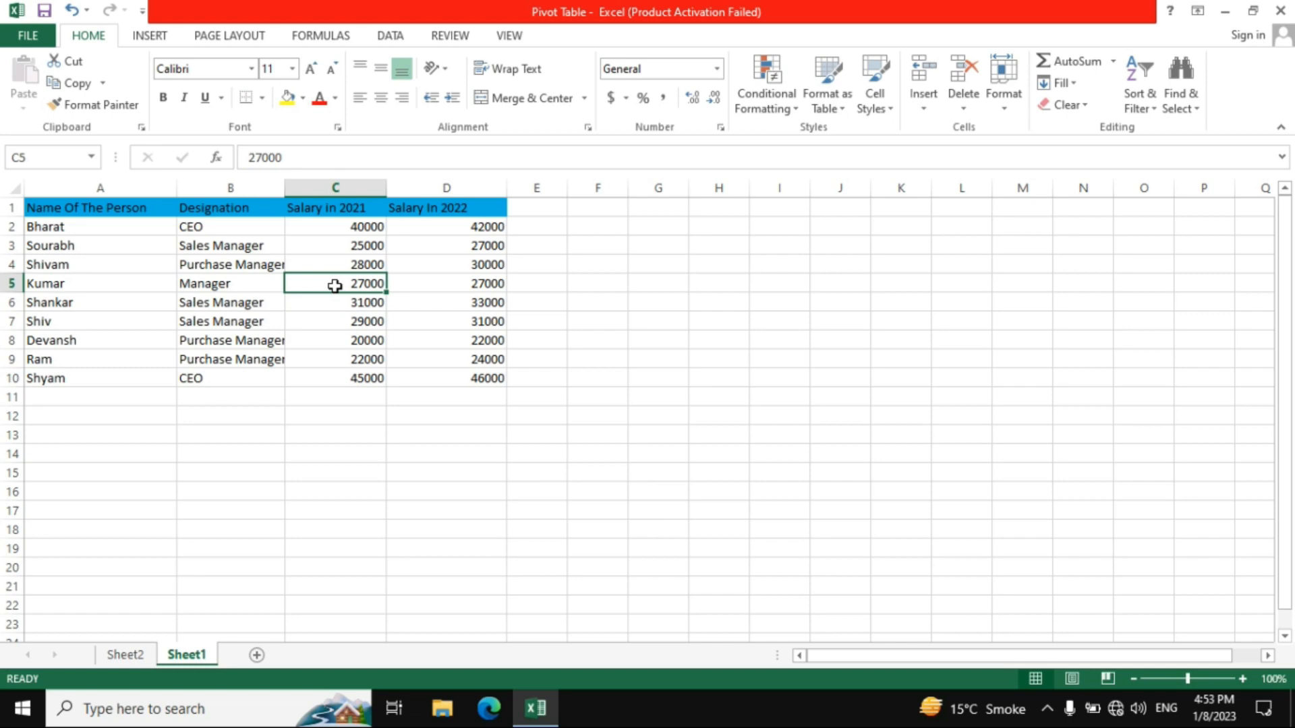
Compare the PivotTable on Sheet2 with the edited source salary, and refresh the PivotTable
click(138, 656)
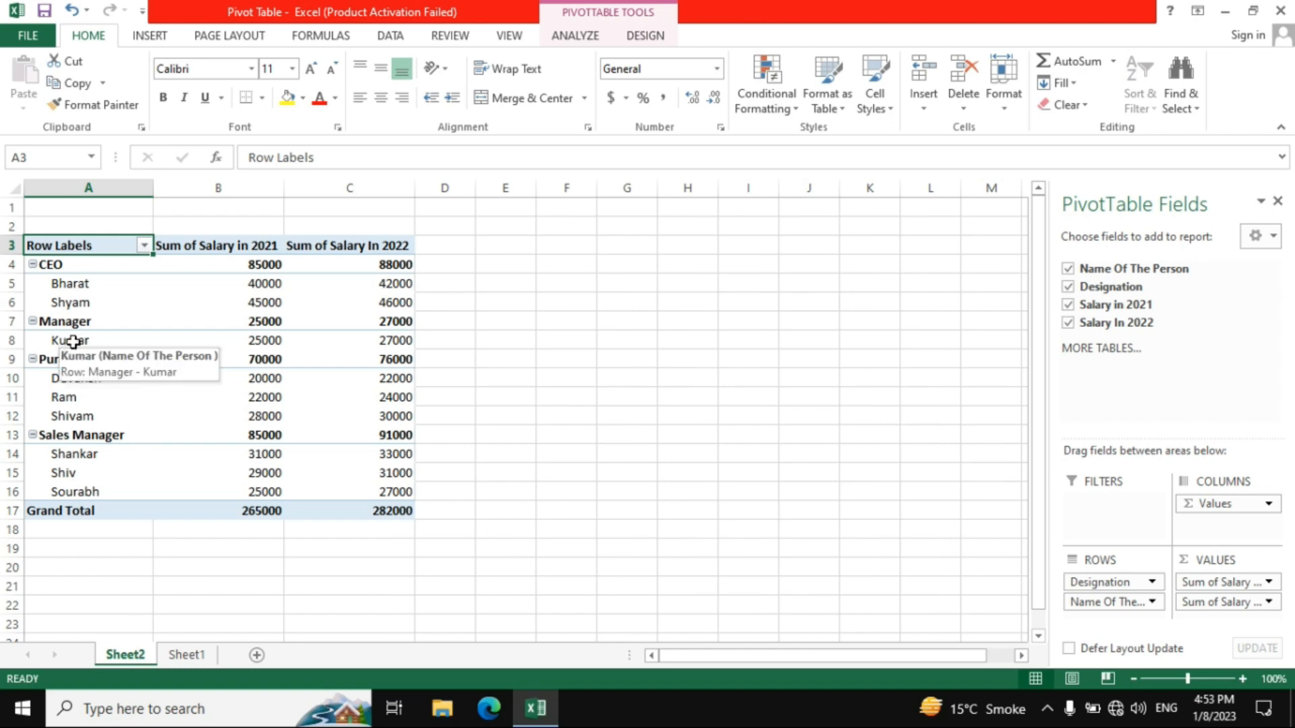
click(186, 655)
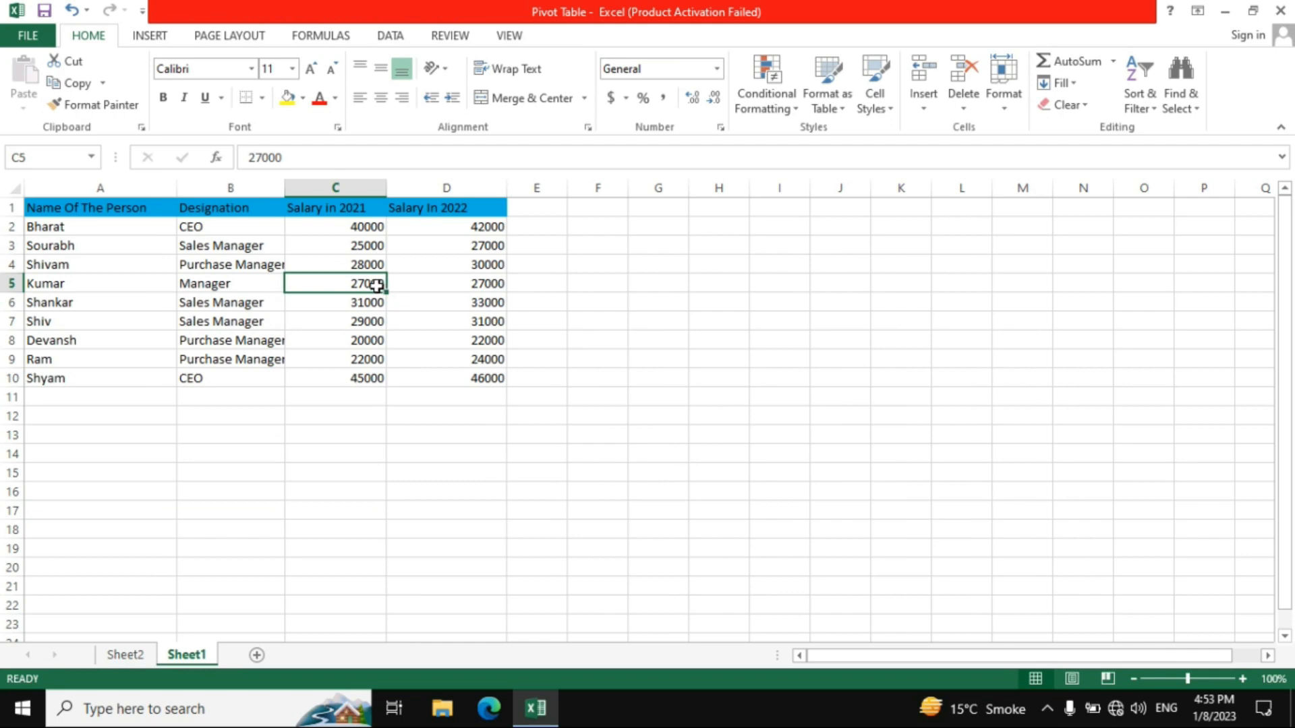
click(129, 654)
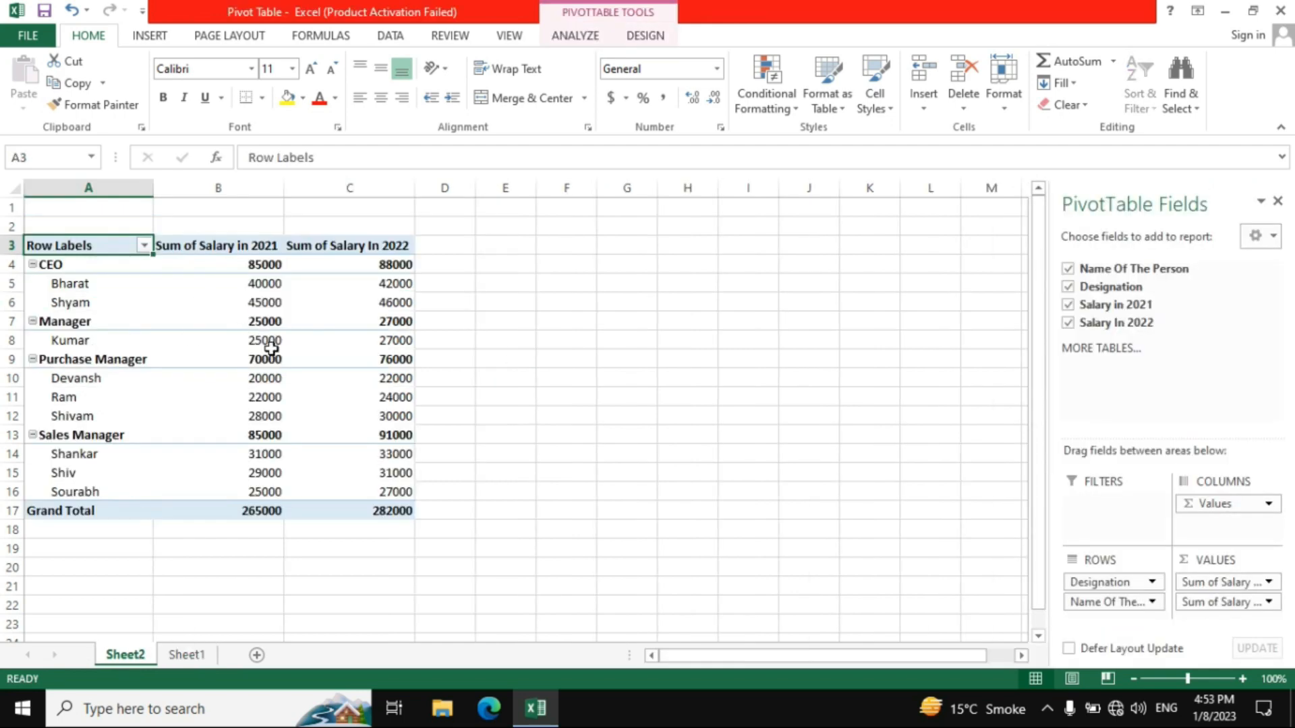
mouse_move(271, 350)
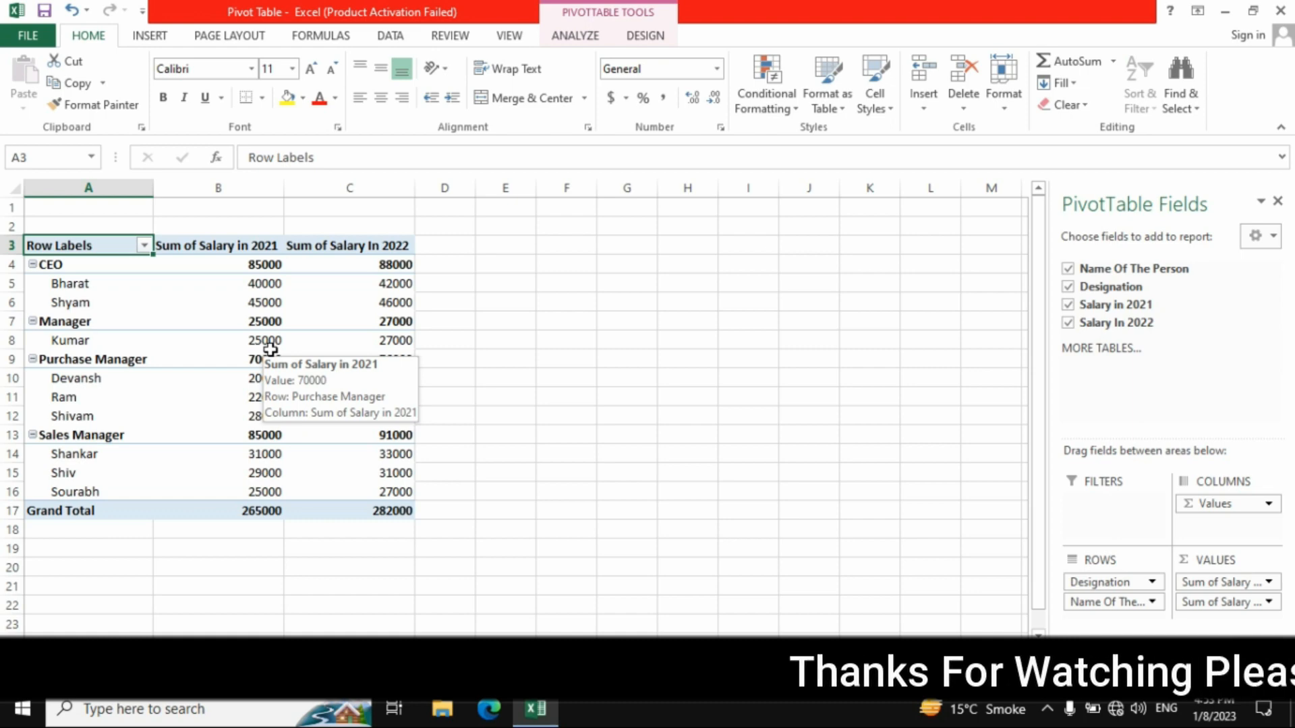
click(560, 38)
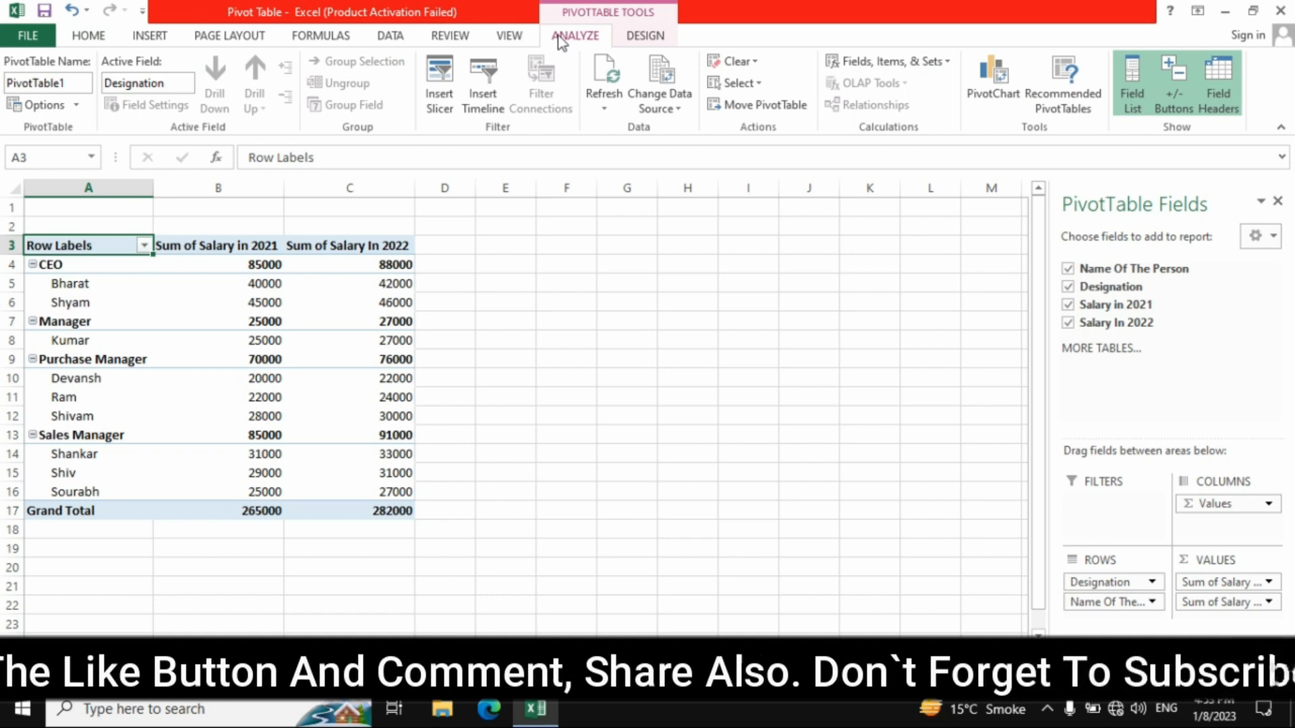
click(601, 74)
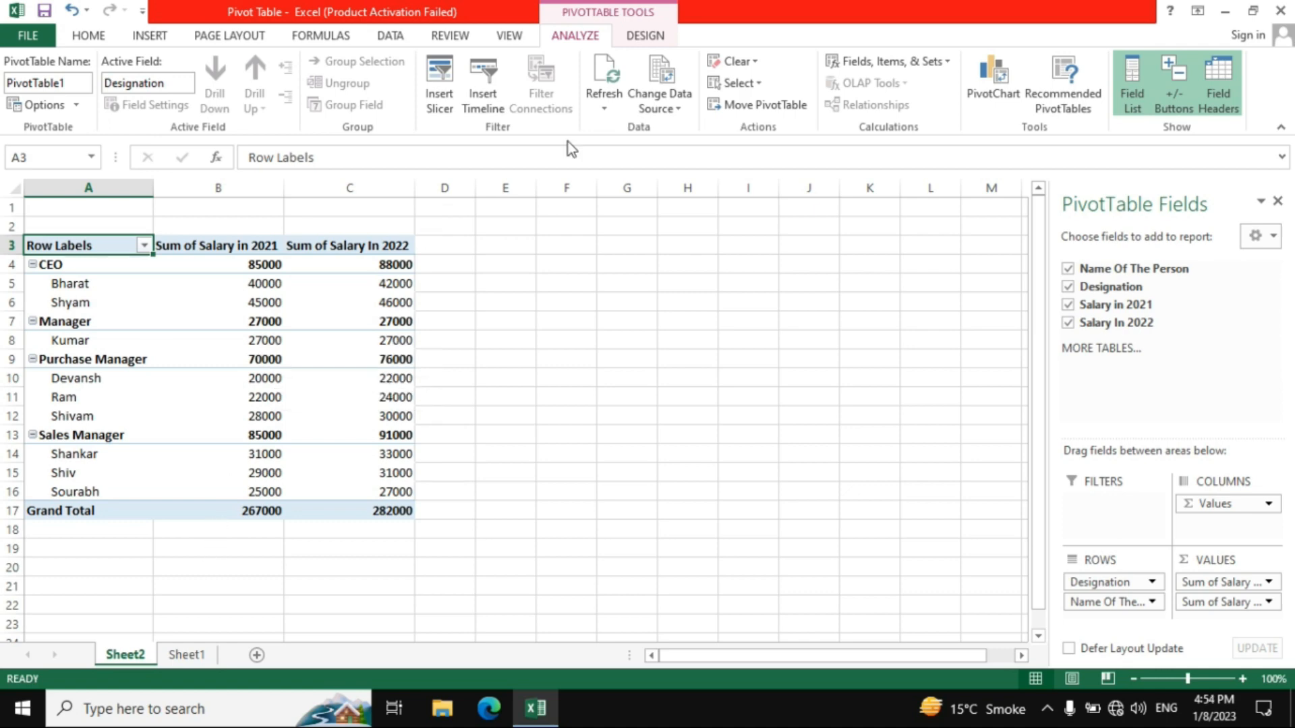
Add the header "Total Salary" in cell E1 of Sheet1 and widen column E to fit it
click(182, 655)
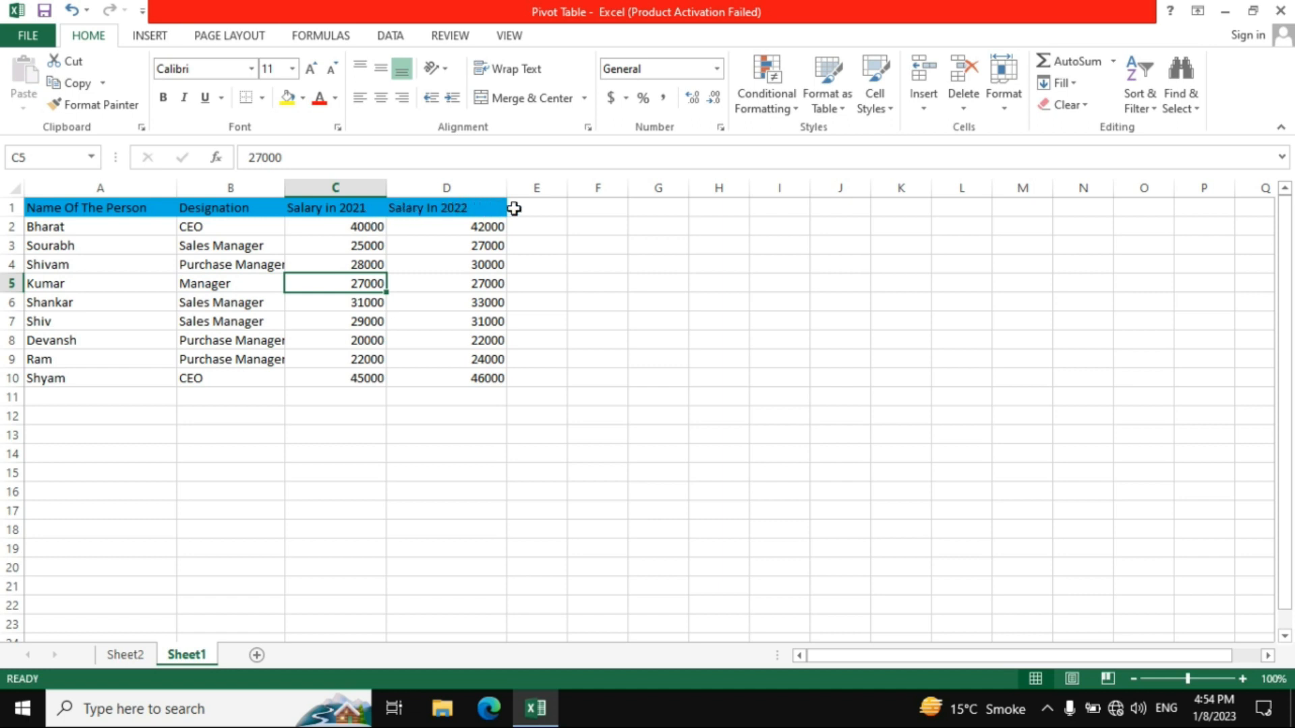
click(540, 207)
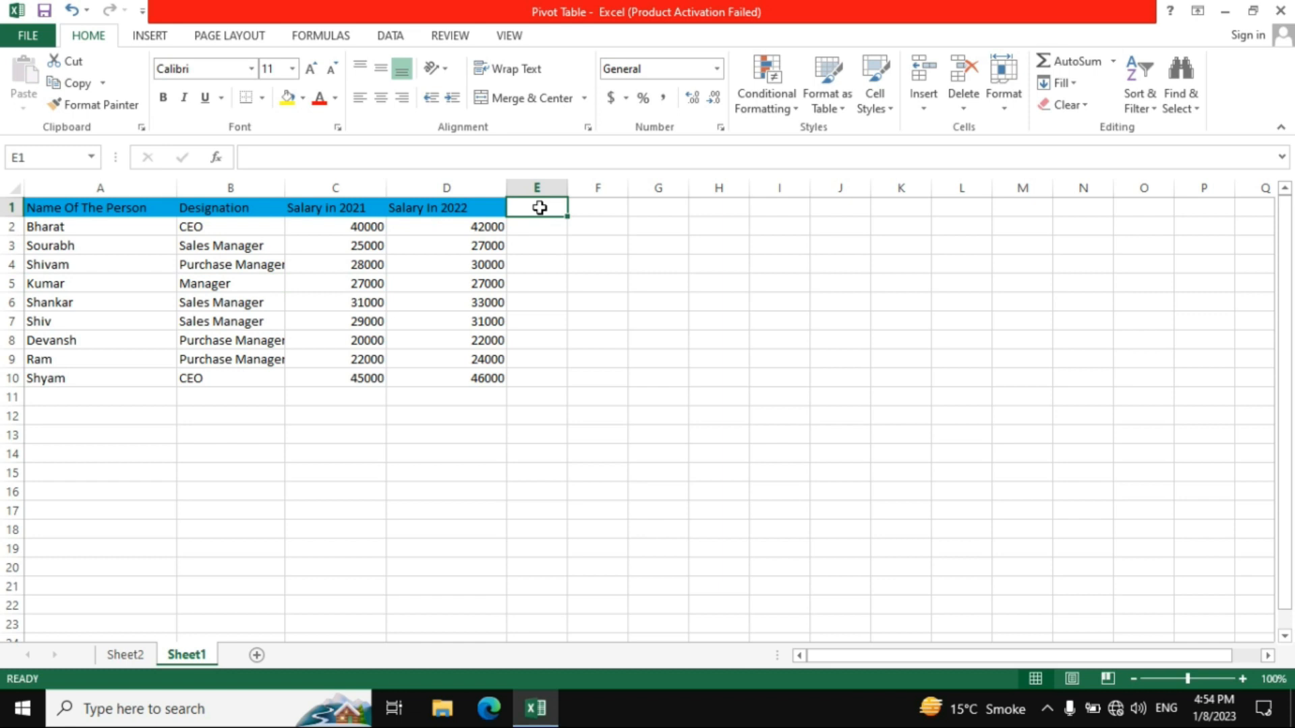
text(T)
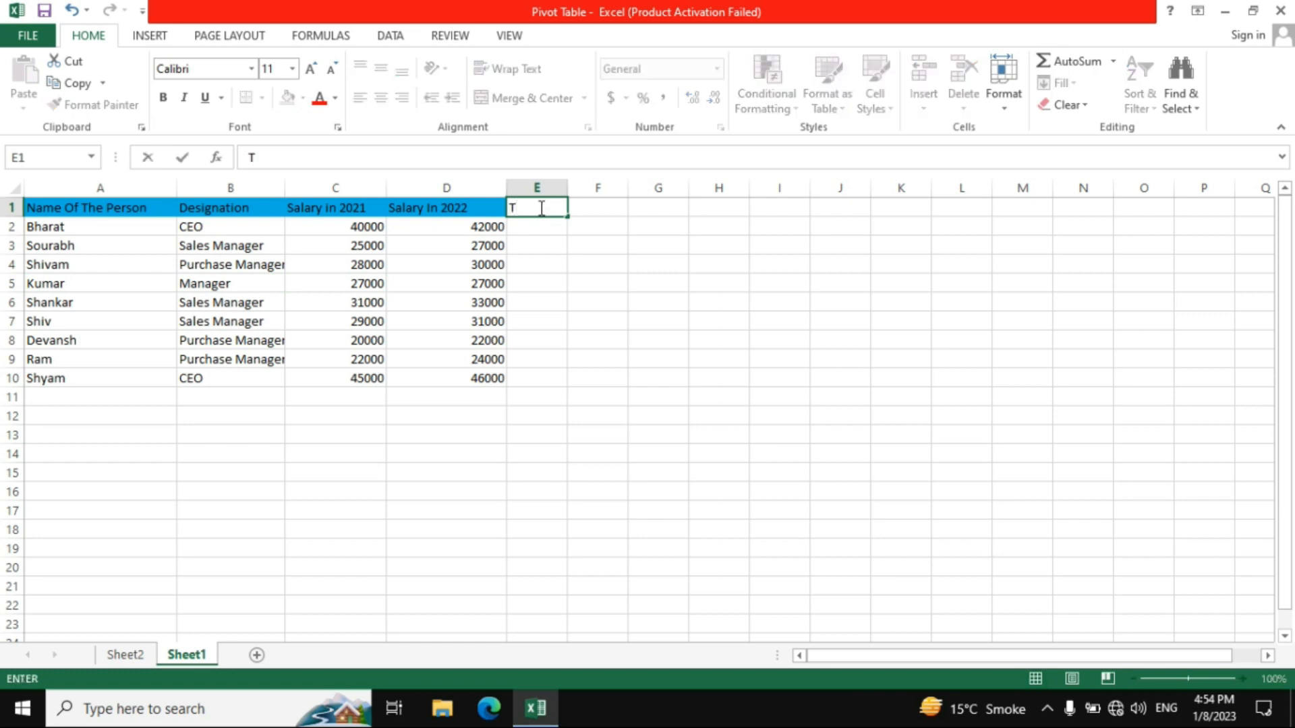
text(i)
key(BackSpace)
text(otal Salary)
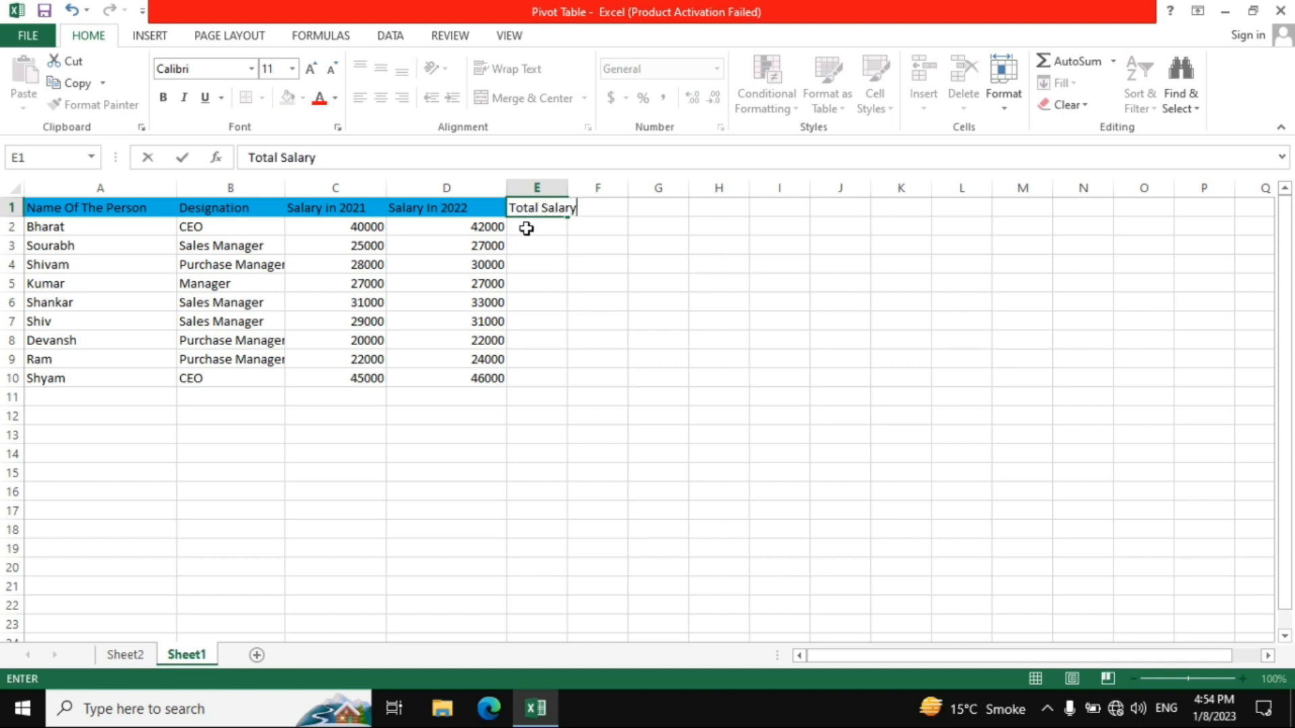
key(Return)
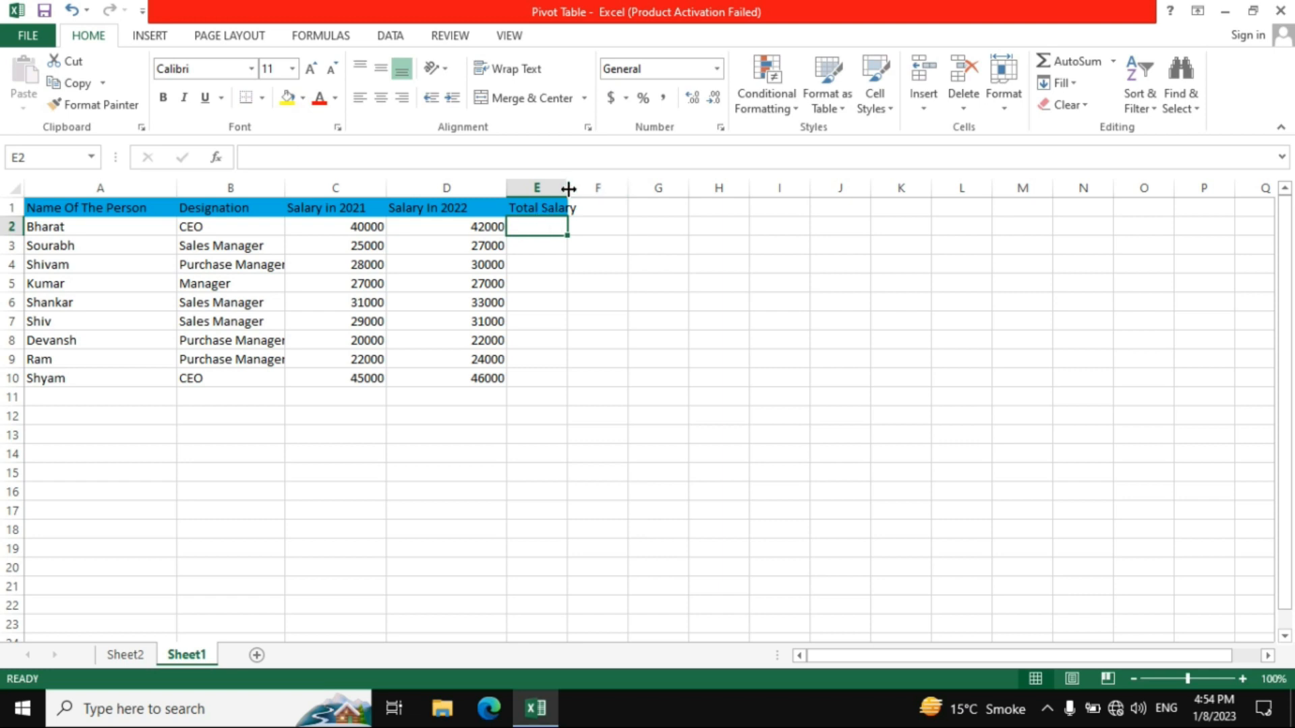
drag(568, 188, 594, 188)
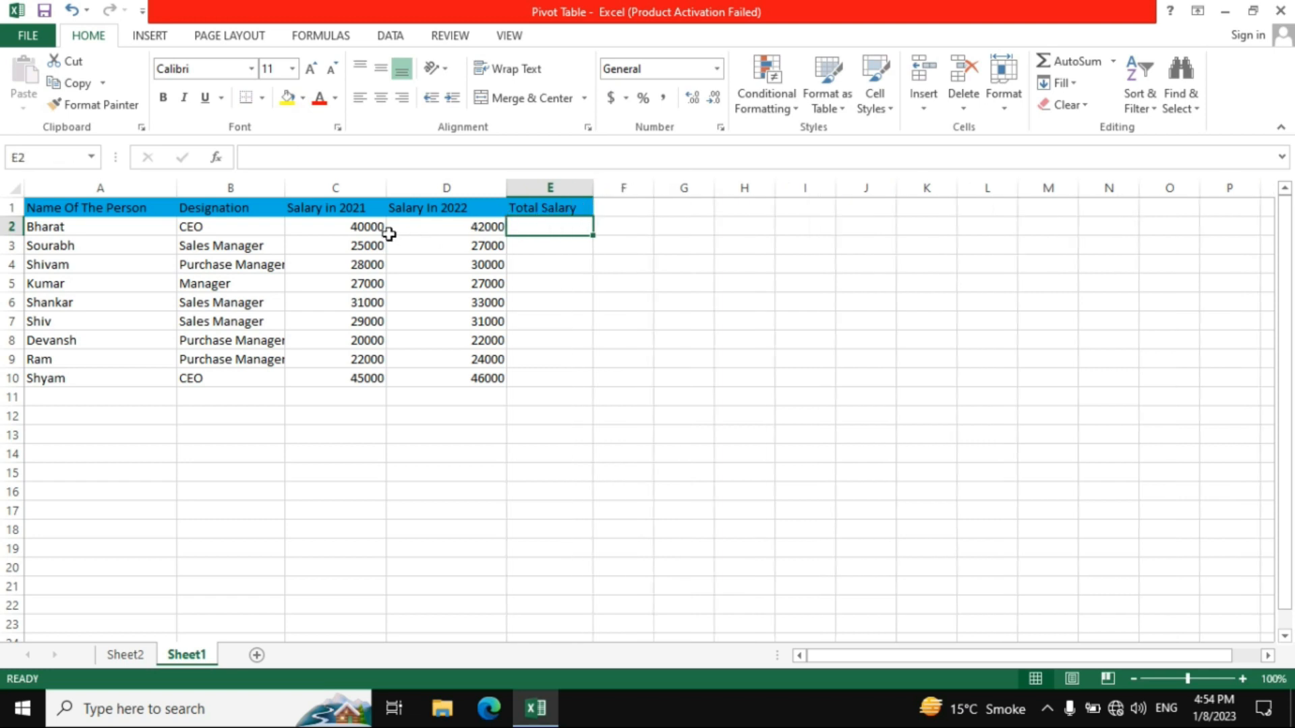
Calculate the first person's total salary in cell E2 of Sheet1 with the formula =SUM(C2:D2)
click(362, 229)
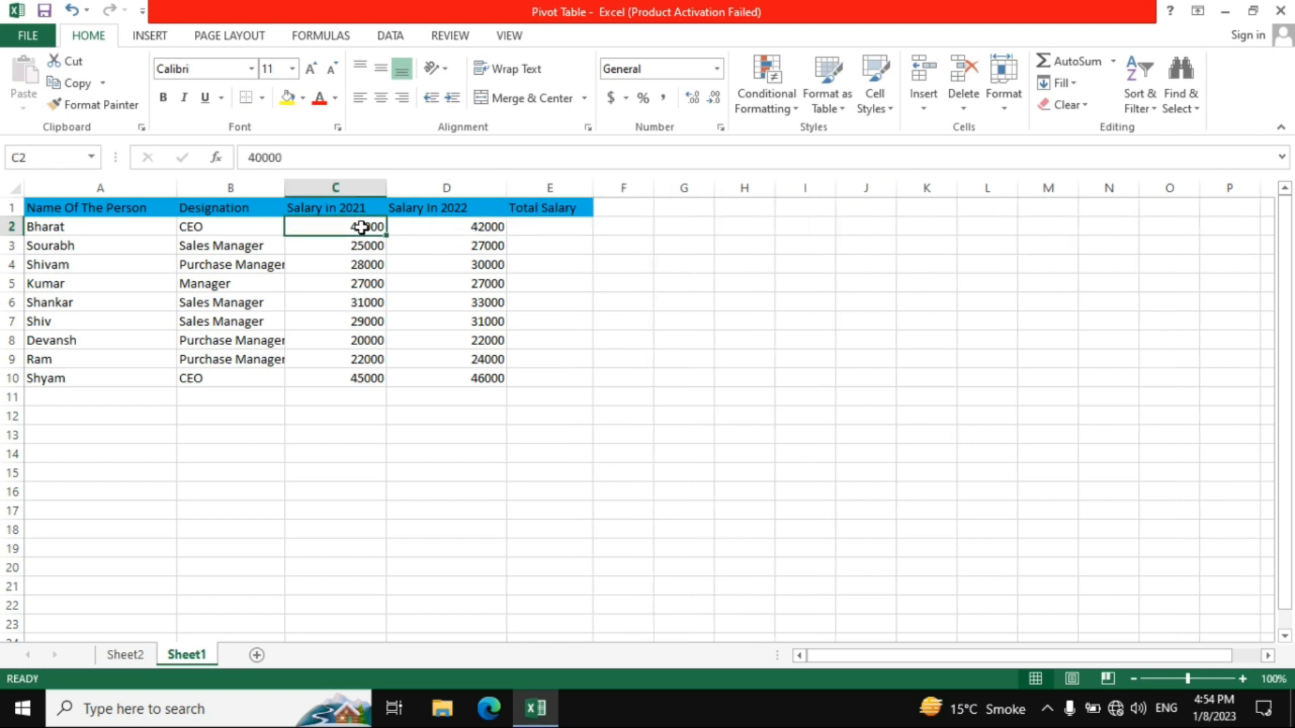
click(552, 227)
text(=)
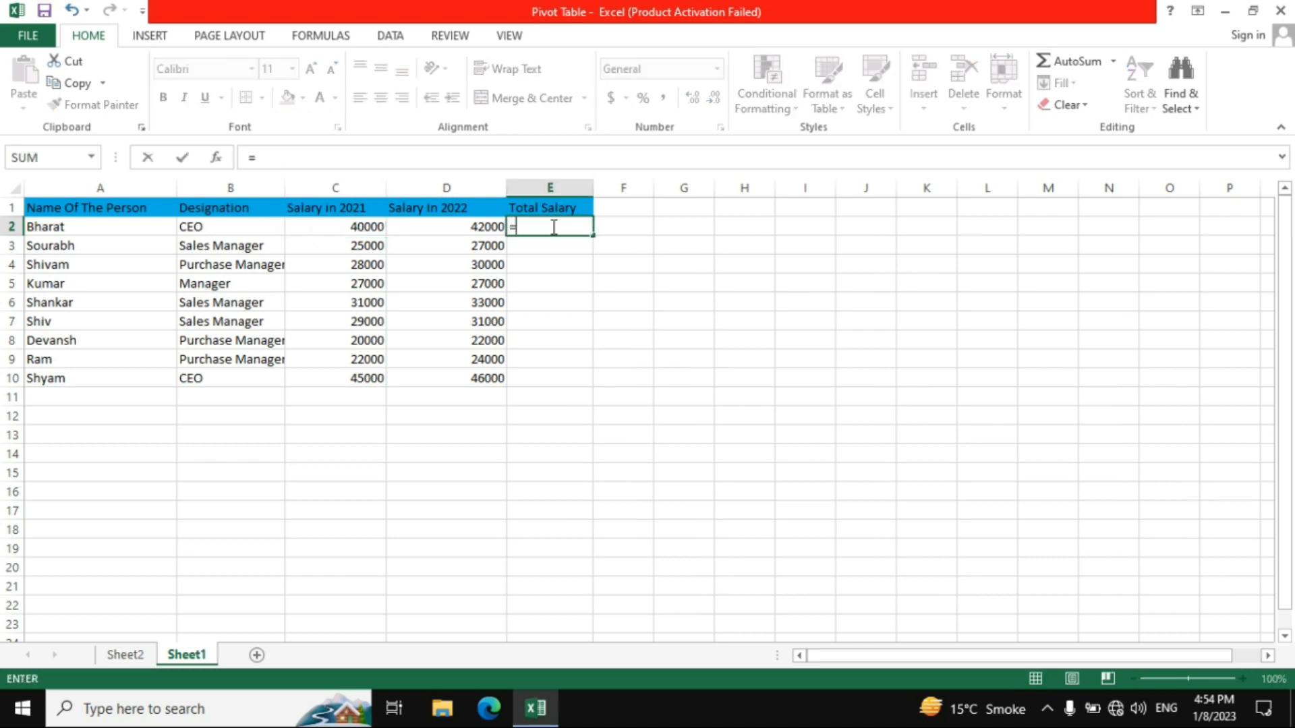
text(sum)
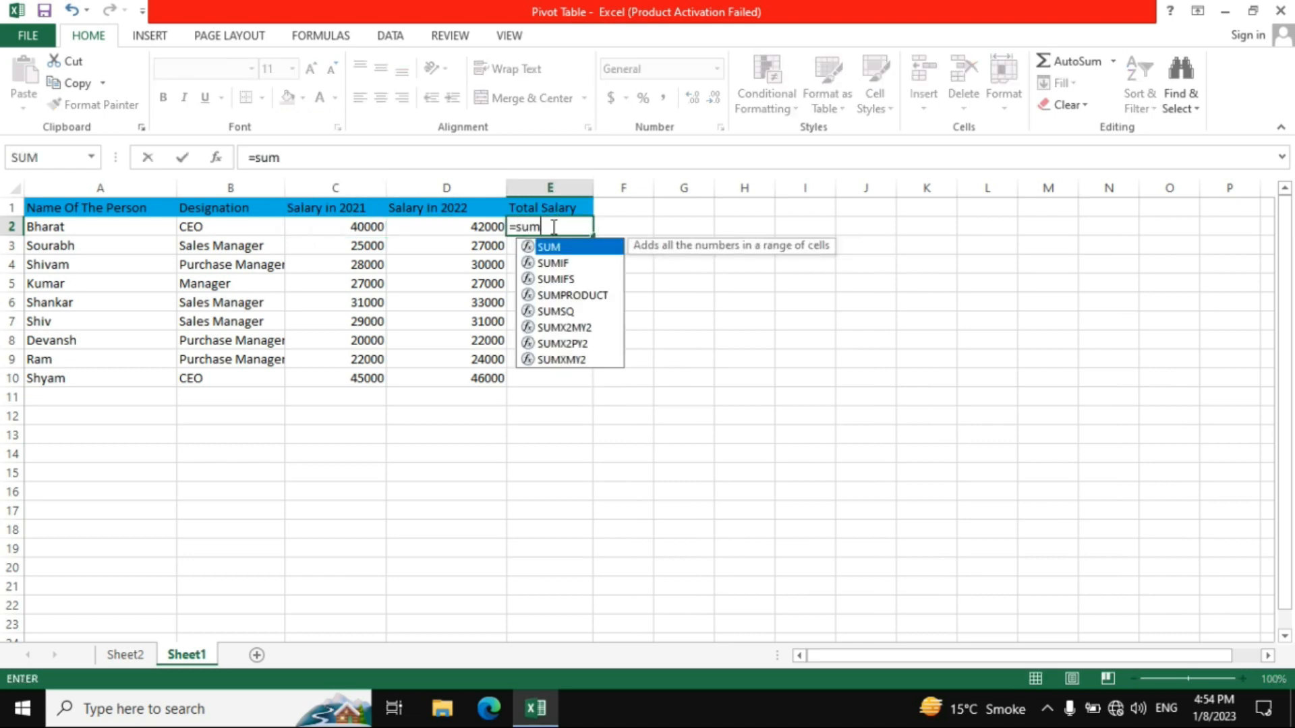
text(()
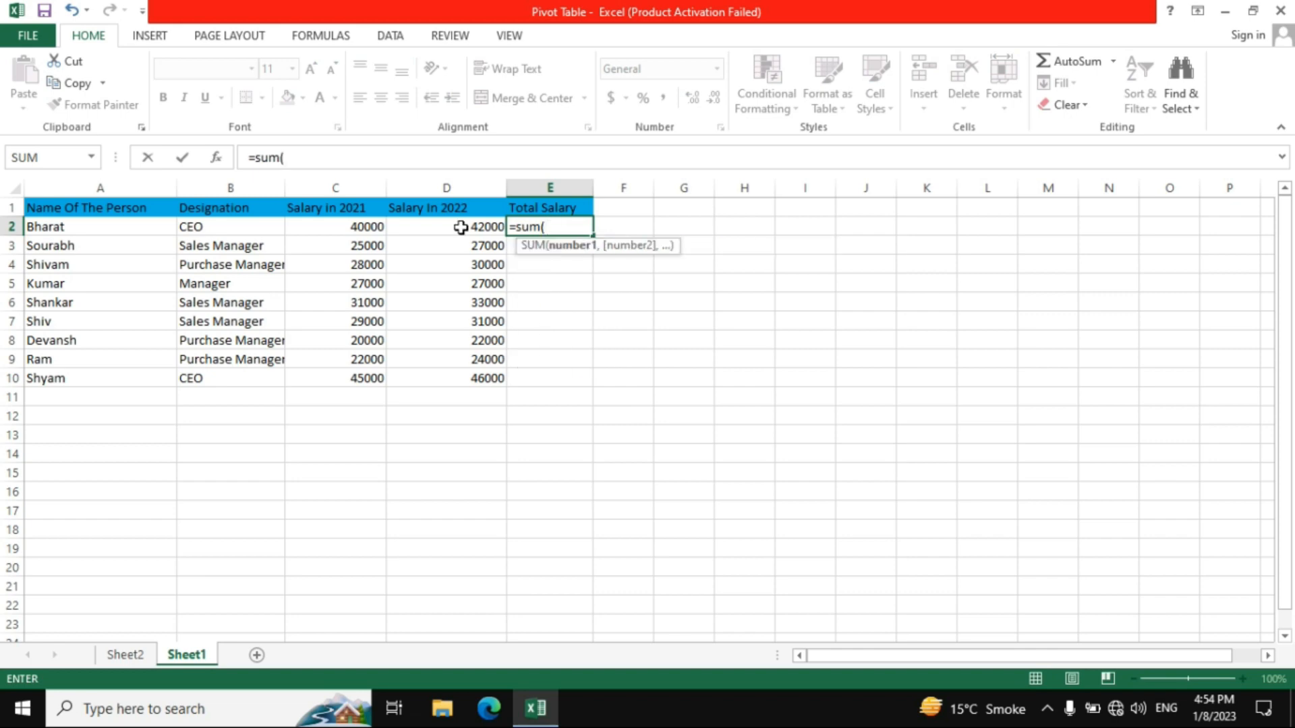
drag(376, 225, 456, 237)
text())
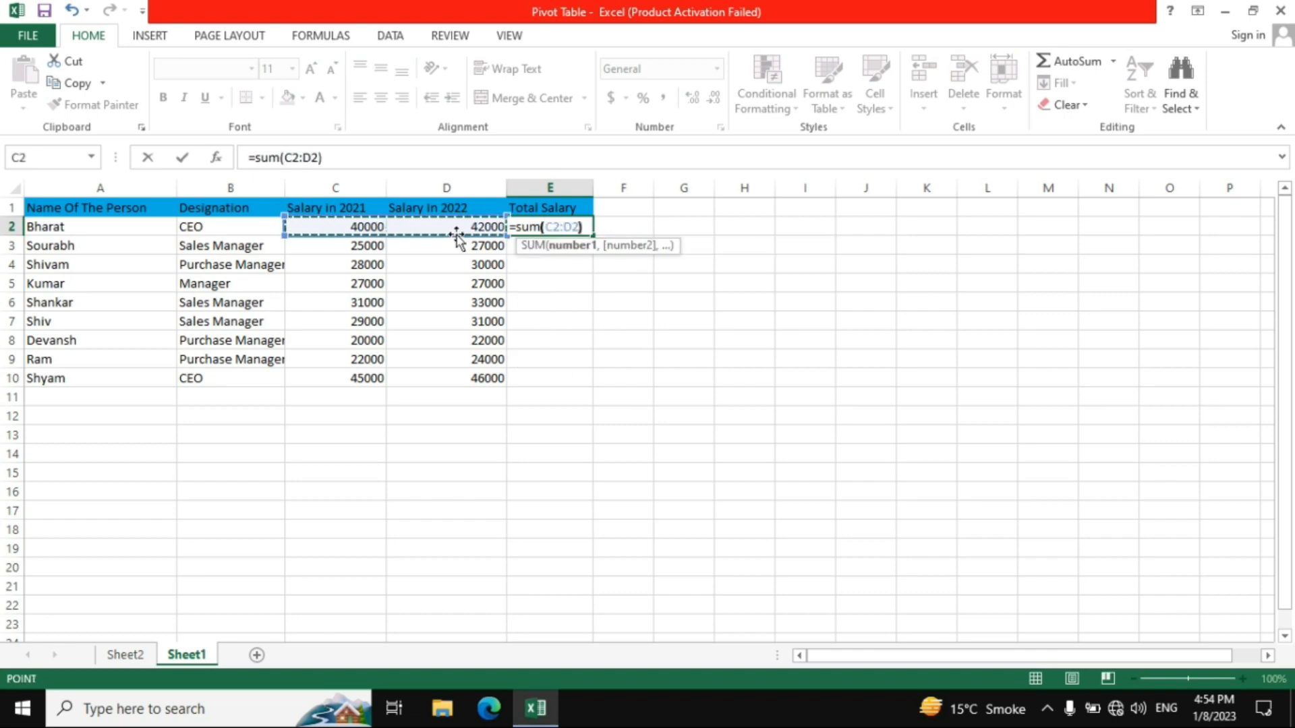
key(Return)
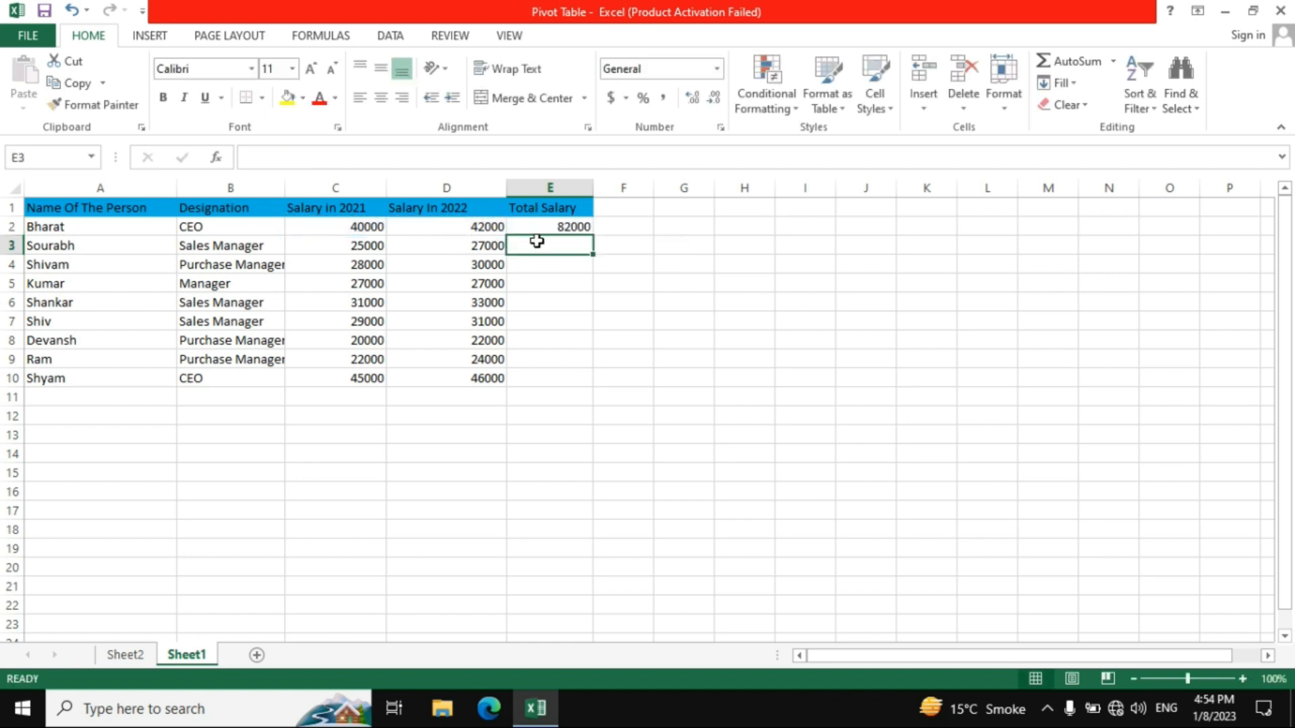
Fill the Total Salary formula from E2 down through E10
click(555, 223)
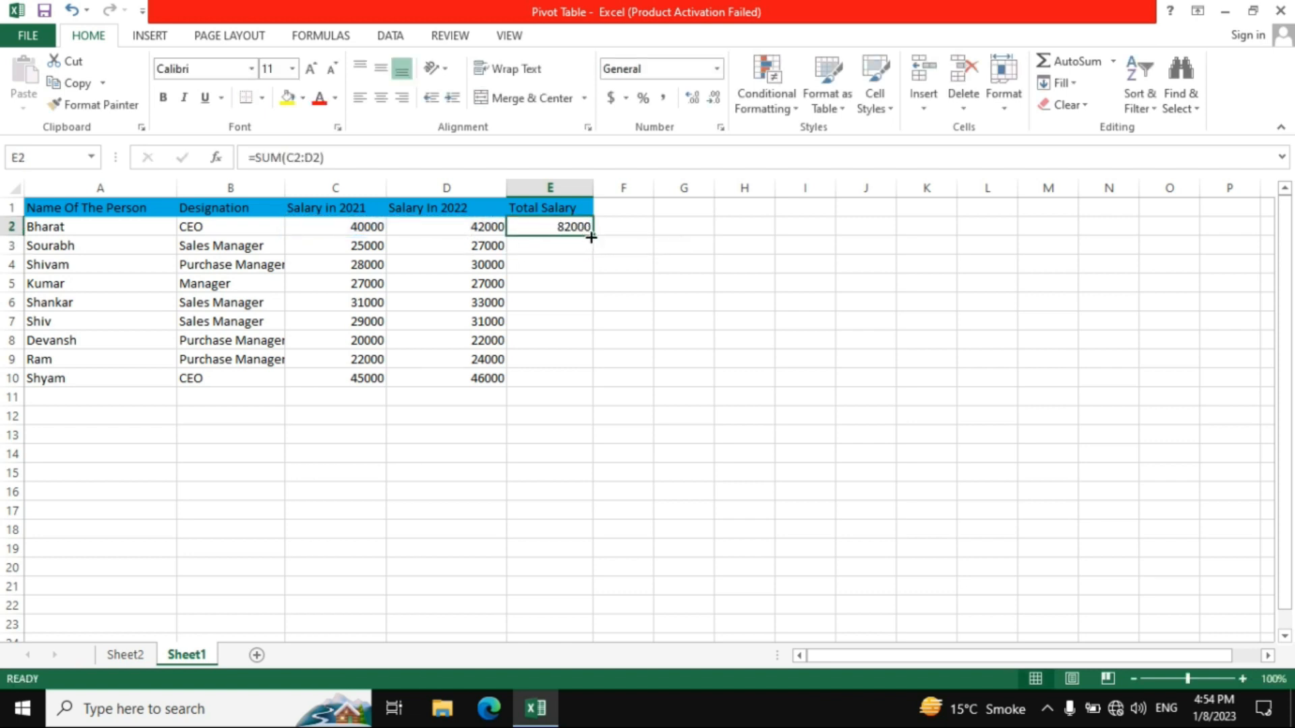
drag(592, 238, 587, 390)
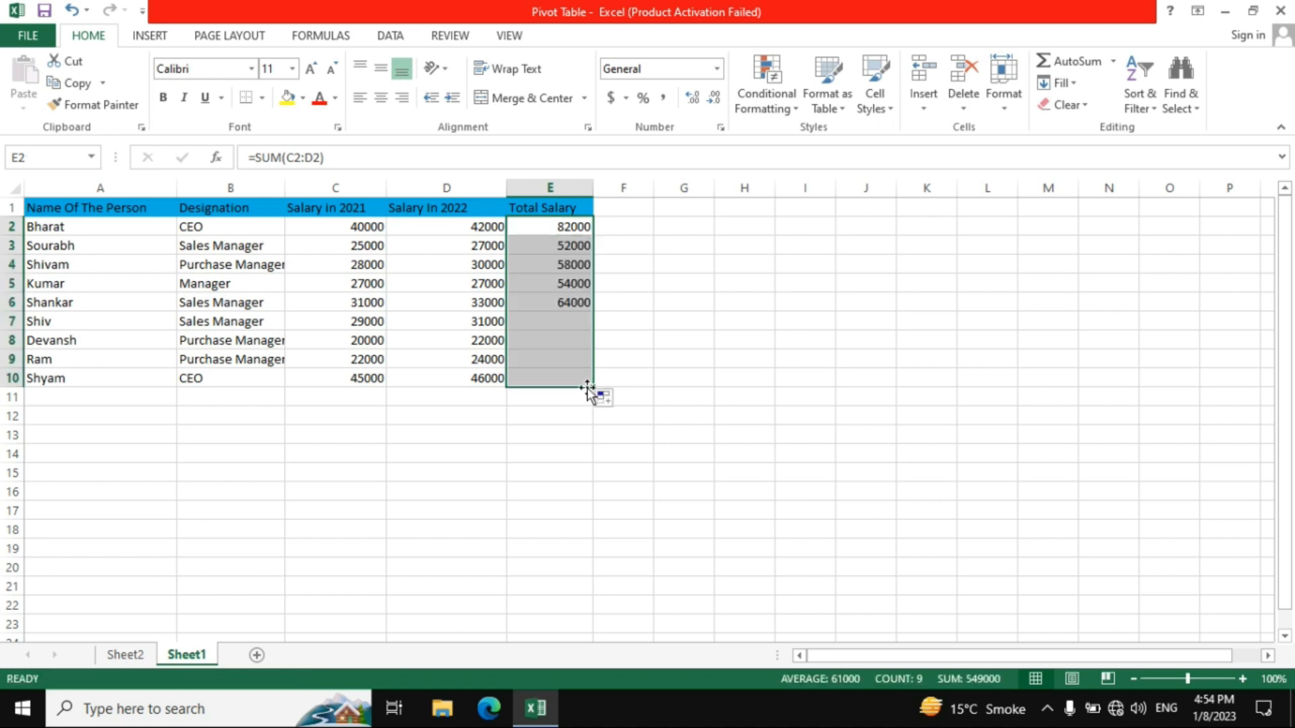
click(623, 210)
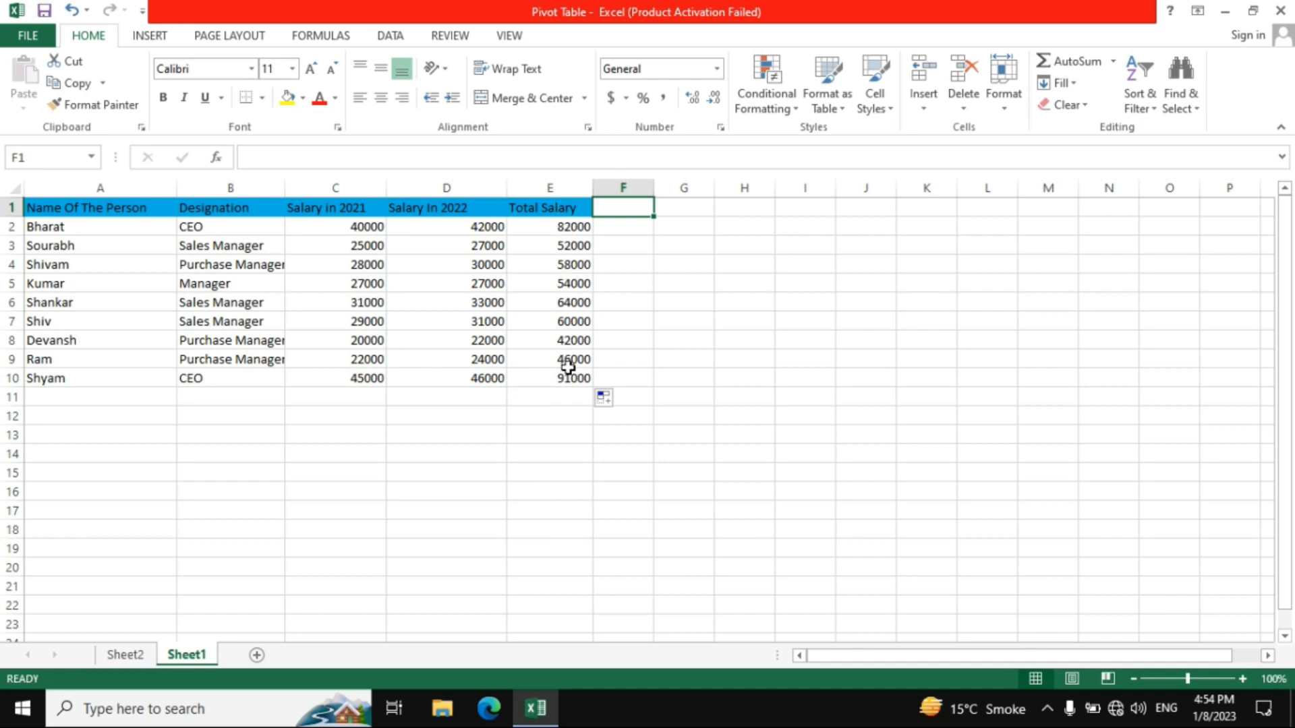
Change the data source of the PivotTable on Sheet2 to Sheet1!$A$1:$E$10 so it includes the Total Salary column
click(141, 660)
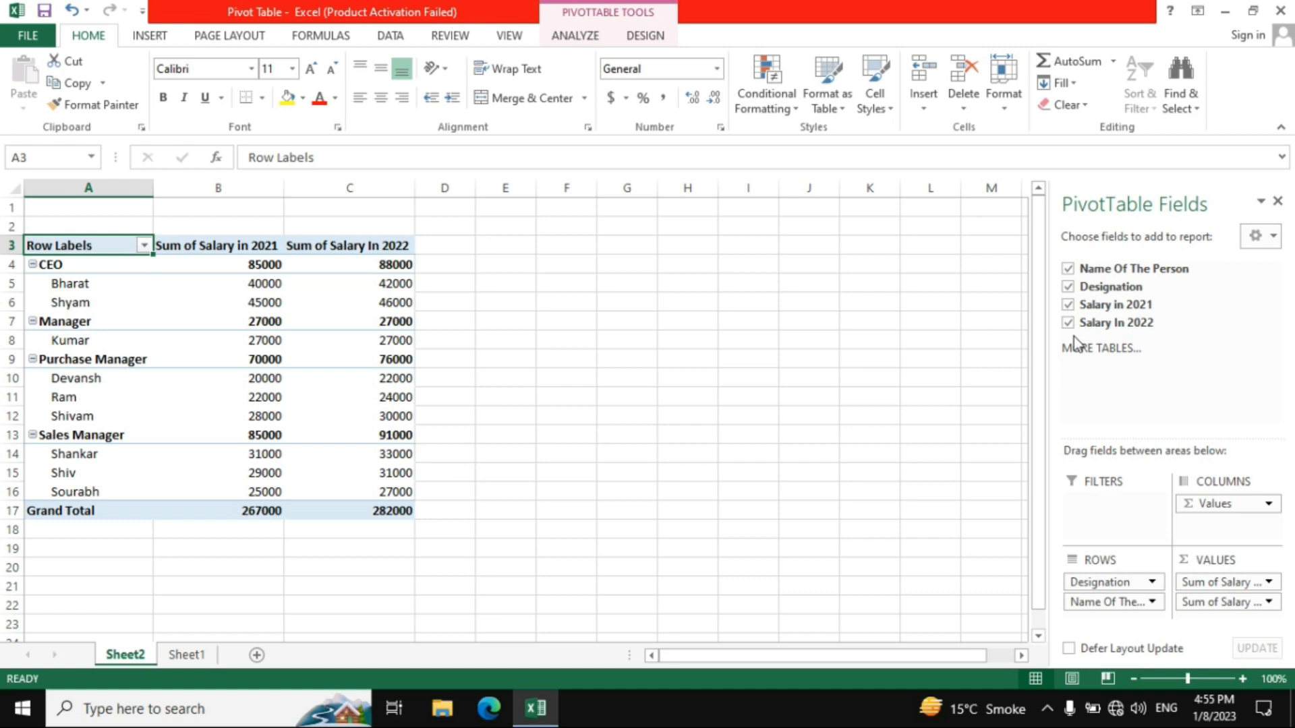
click(574, 35)
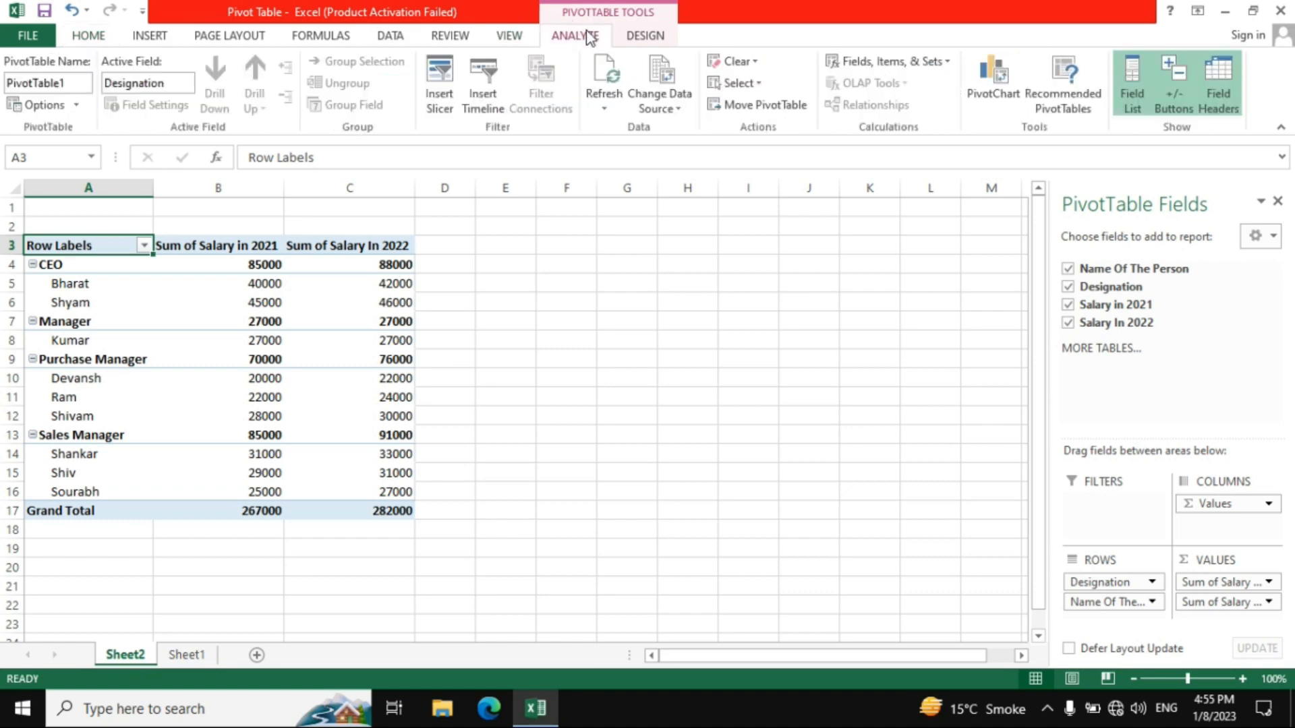
click(653, 78)
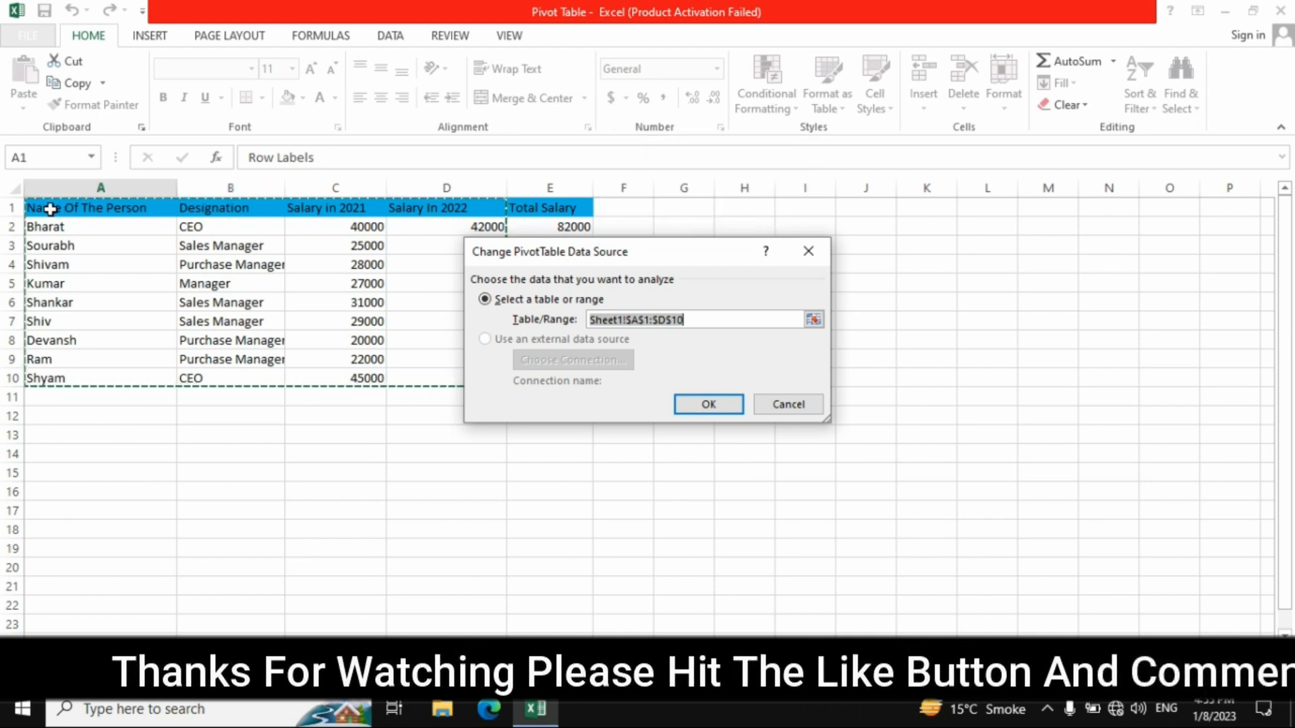
drag(50, 210, 565, 382)
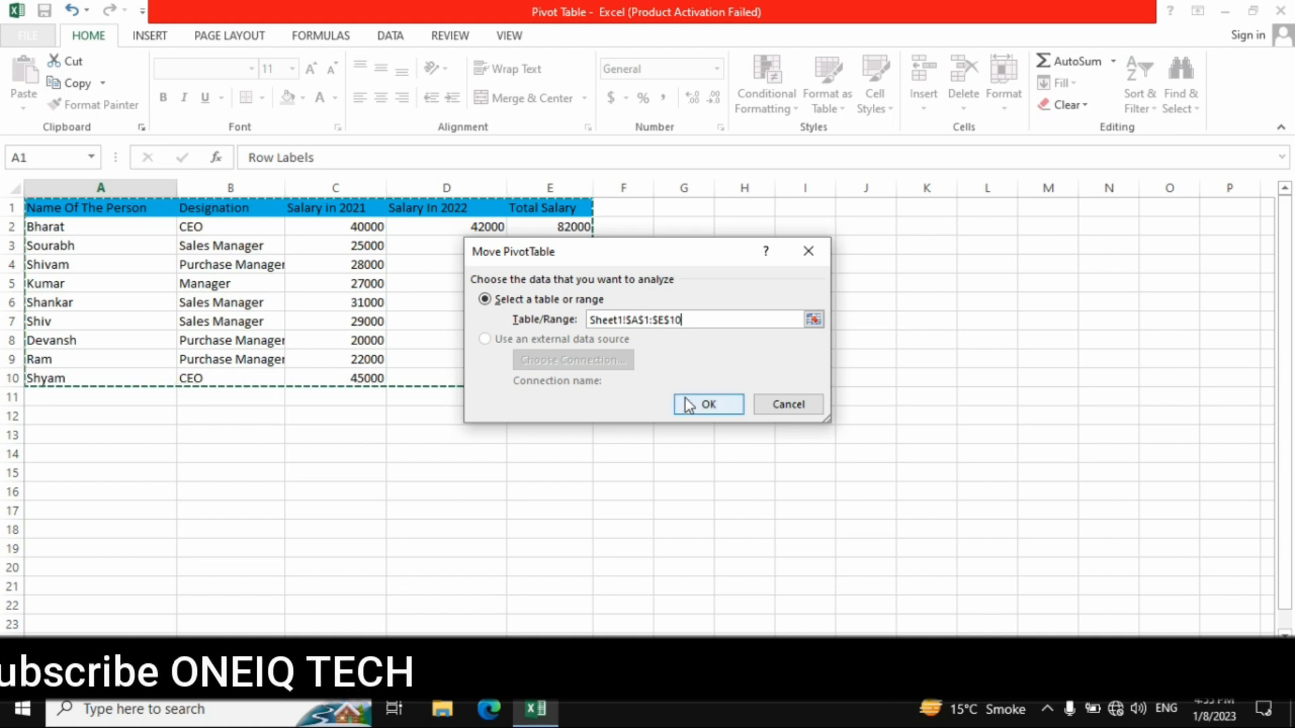
click(701, 404)
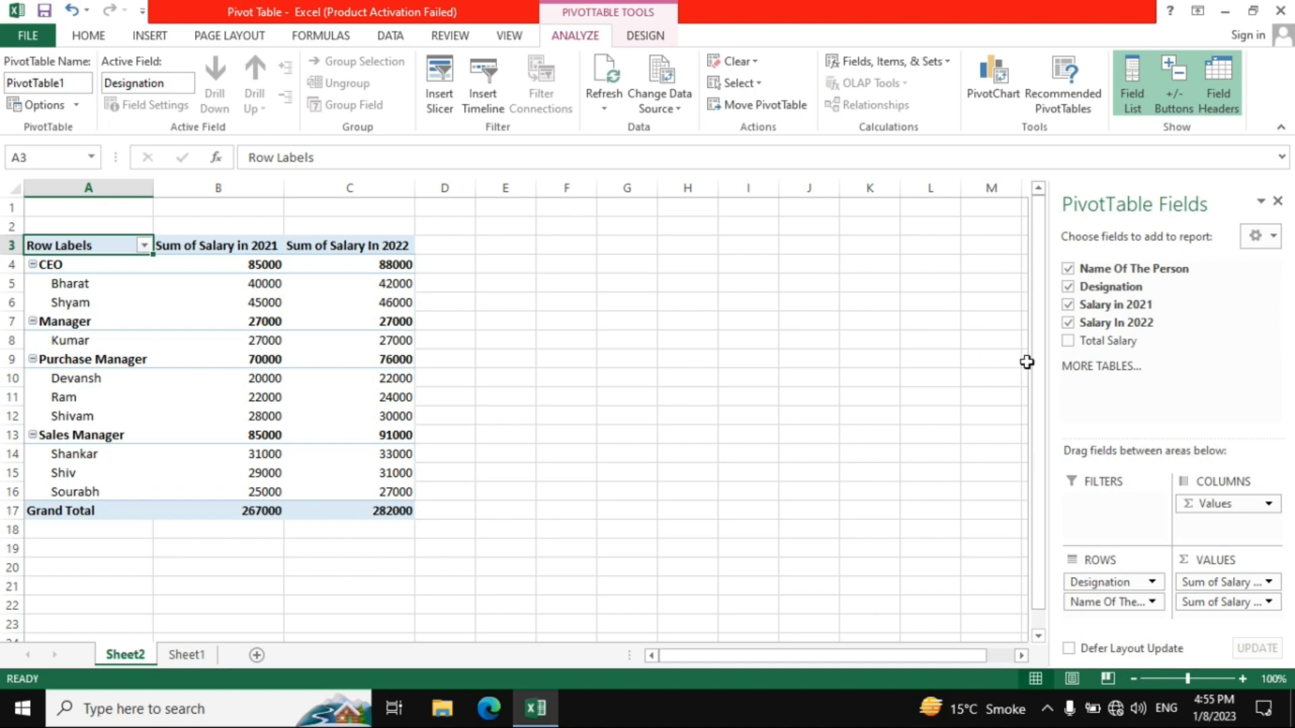
Add the Total Salary field to the PivotTable as summed values and inspect its totals
click(1070, 343)
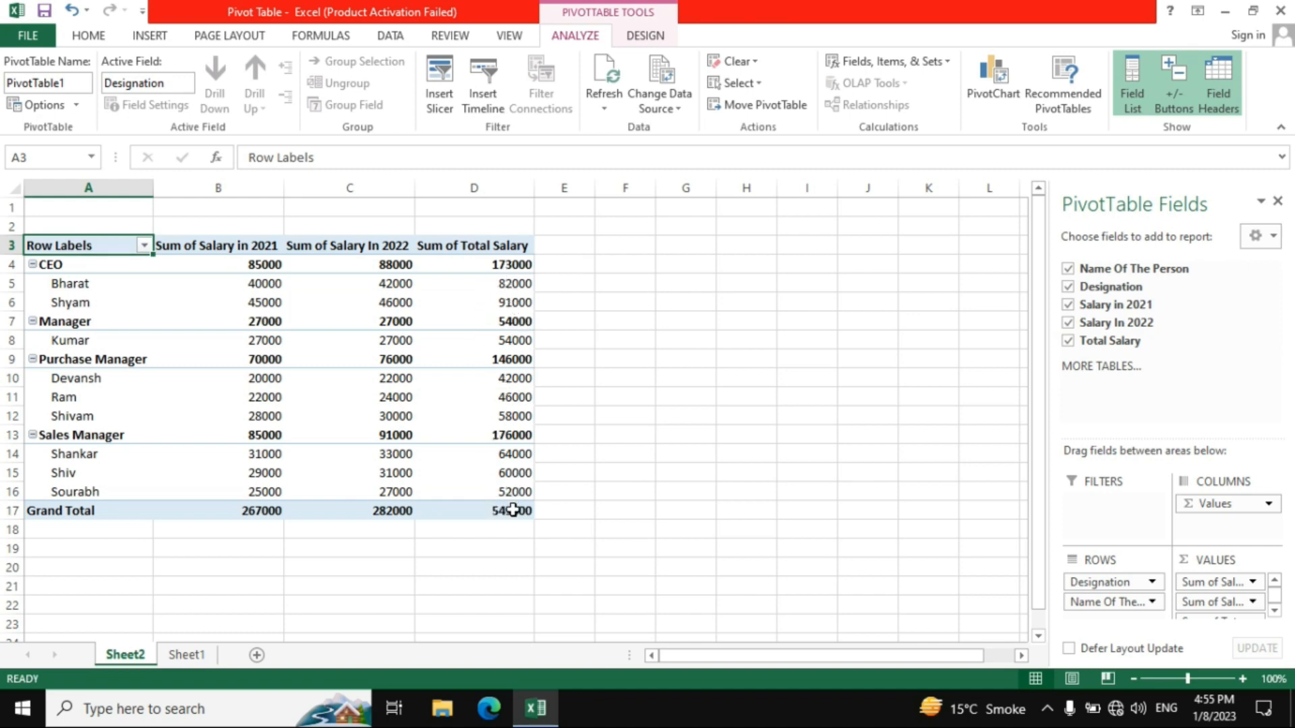
mouse_move(513, 511)
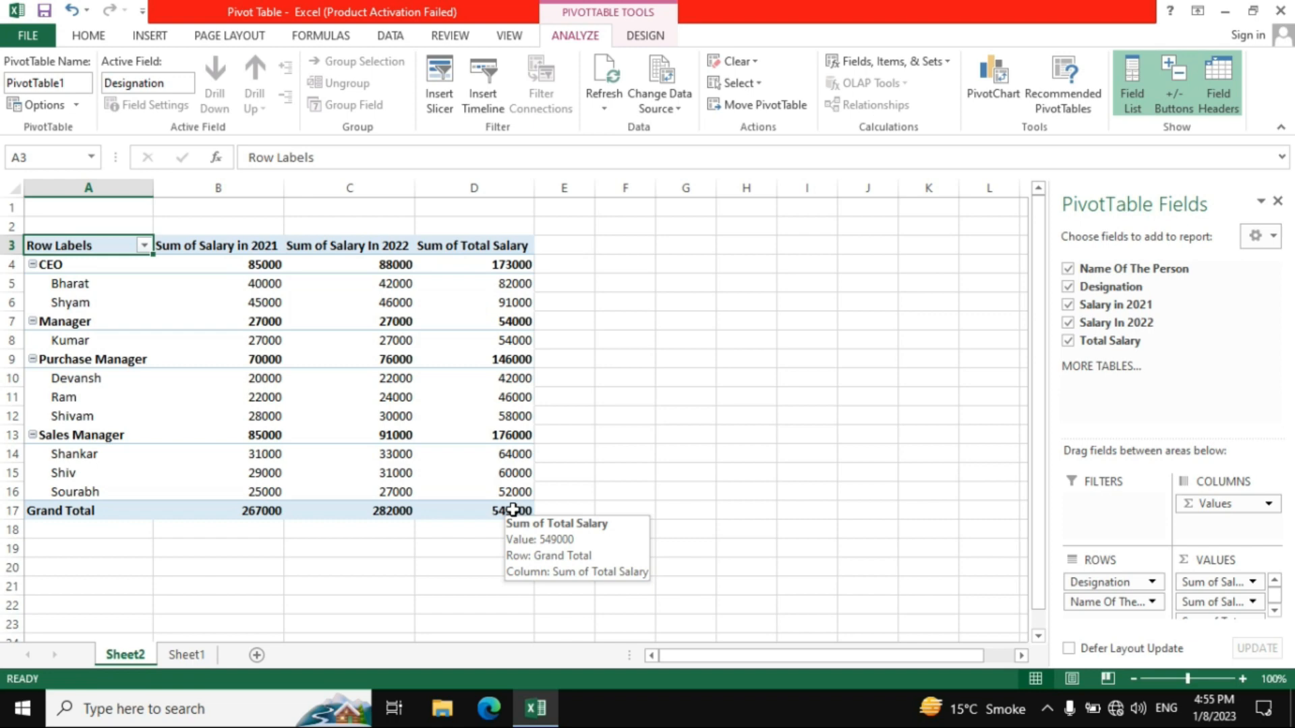
mouse_move(506, 440)
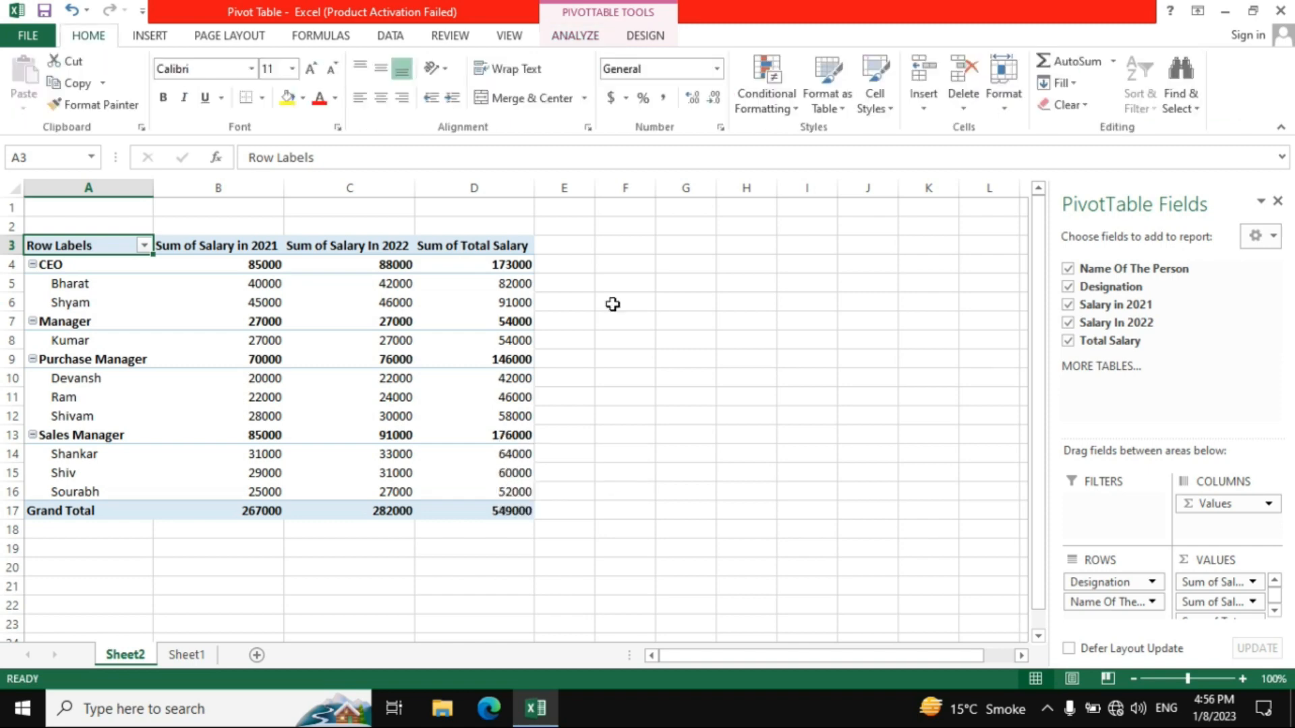
Insert a slicer for the Designation field of the PivotTable
click(564, 39)
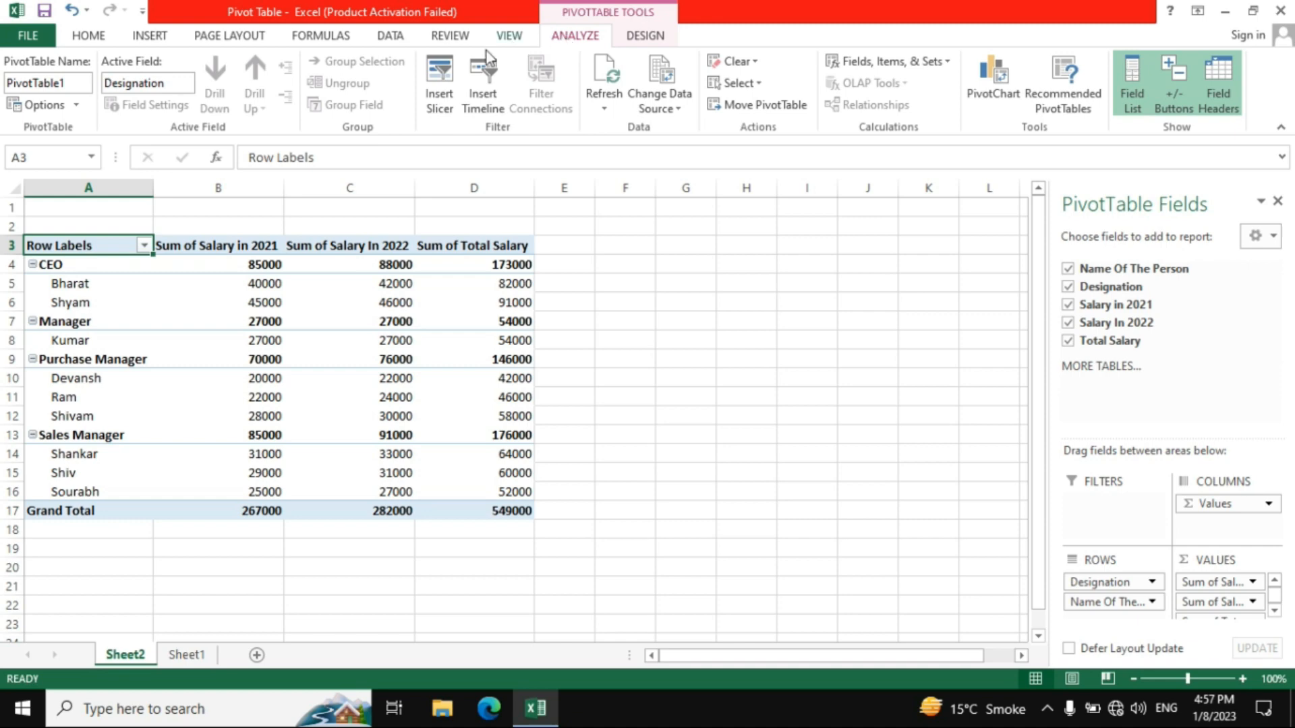
click(439, 88)
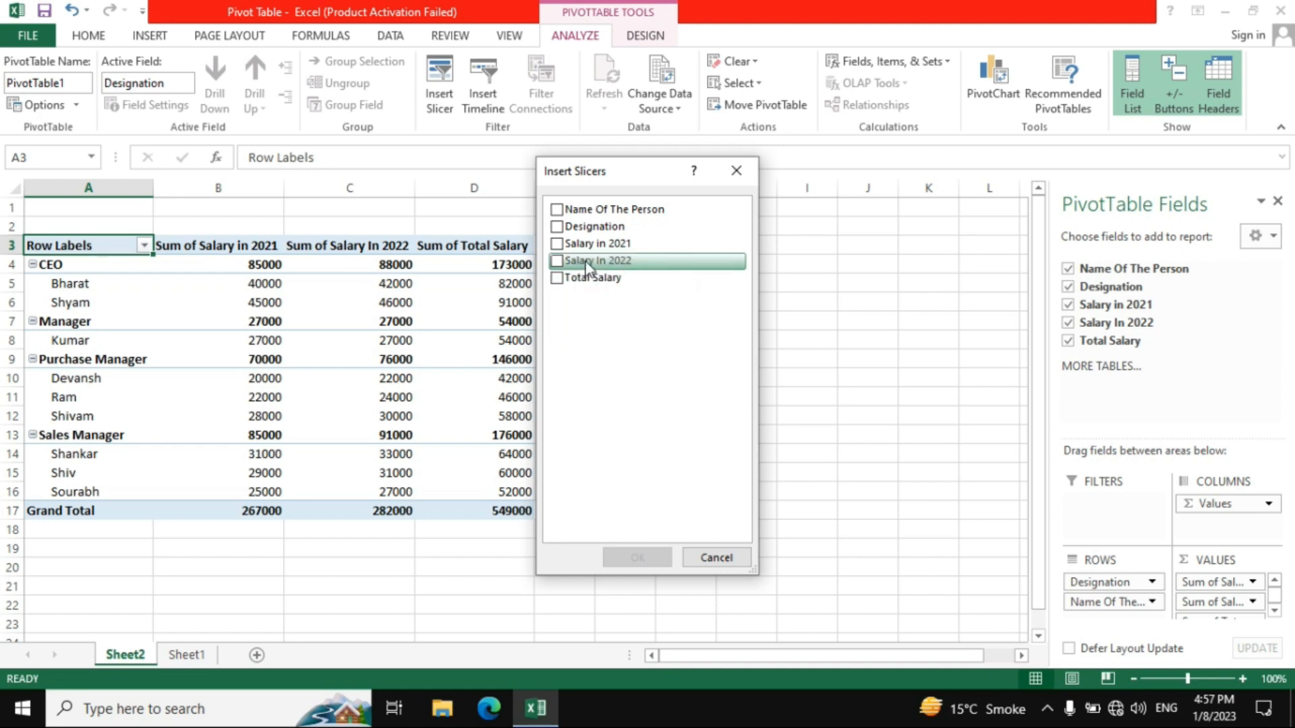
click(557, 228)
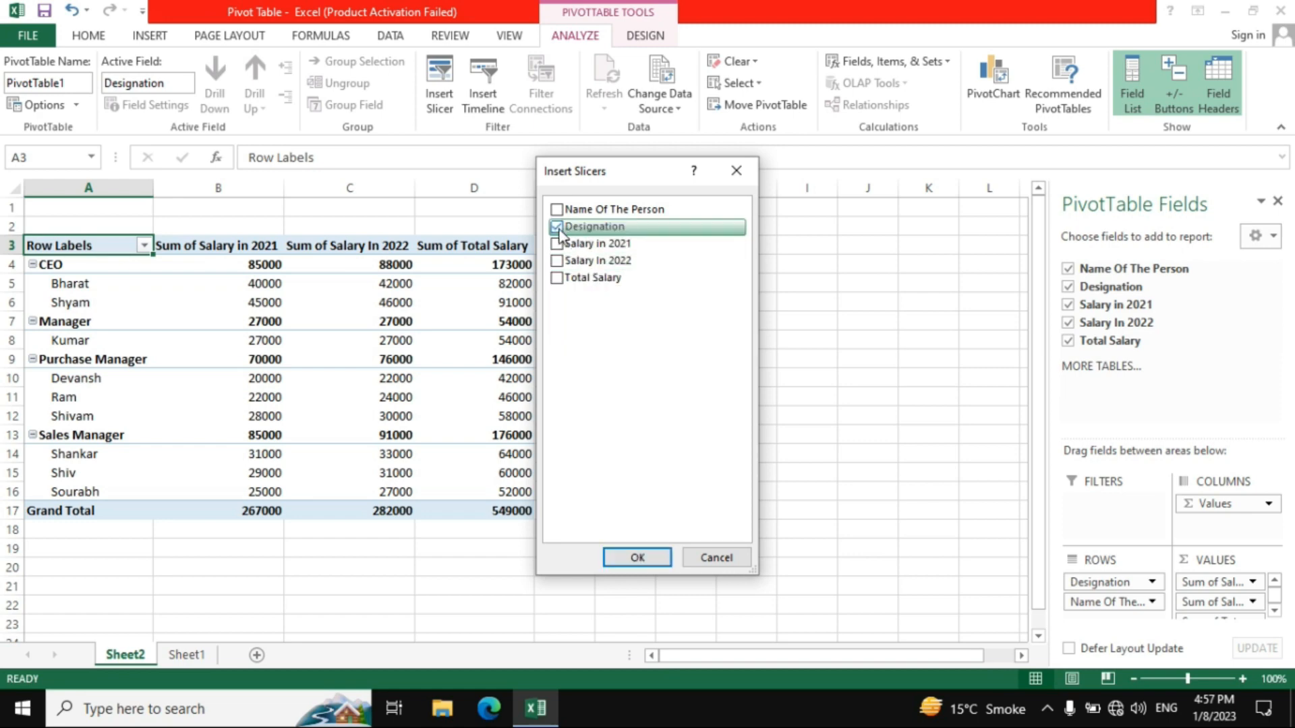
click(627, 556)
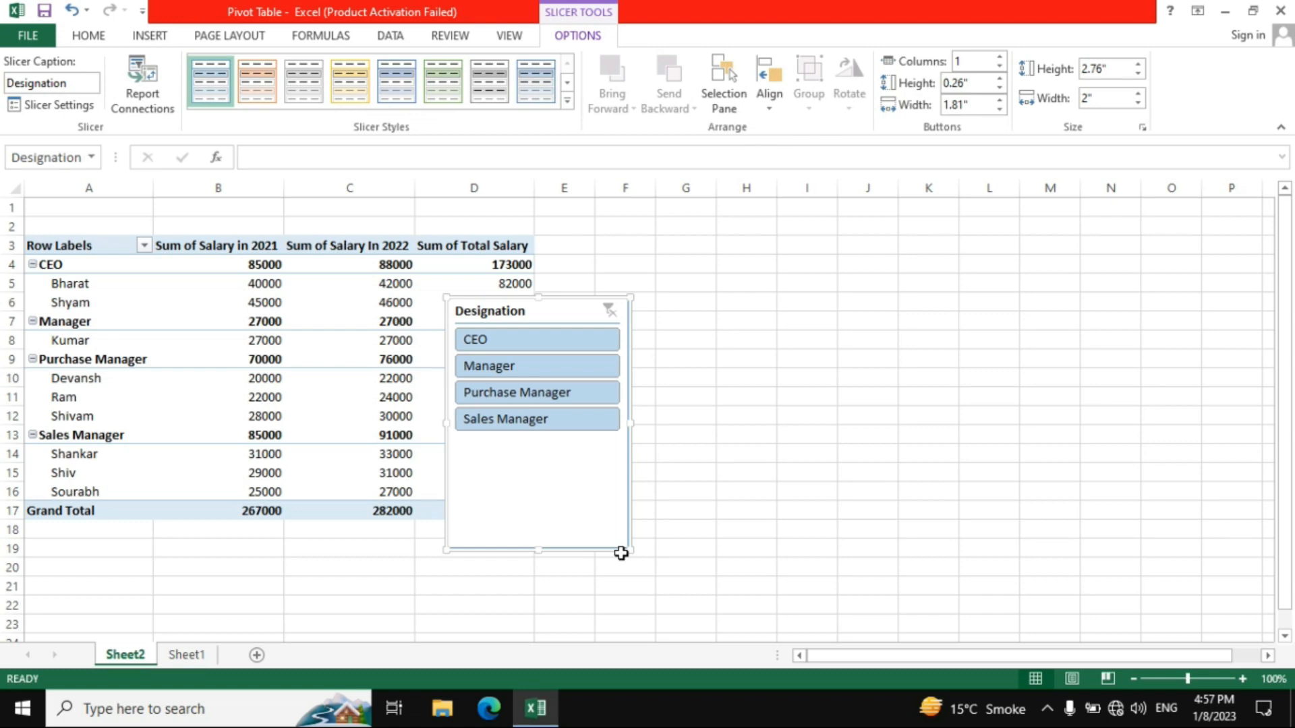
Filter the PivotTable by Purchase Manager, Manager and Sales Manager in turn with the slicer, moving the slicer off the table
click(516, 394)
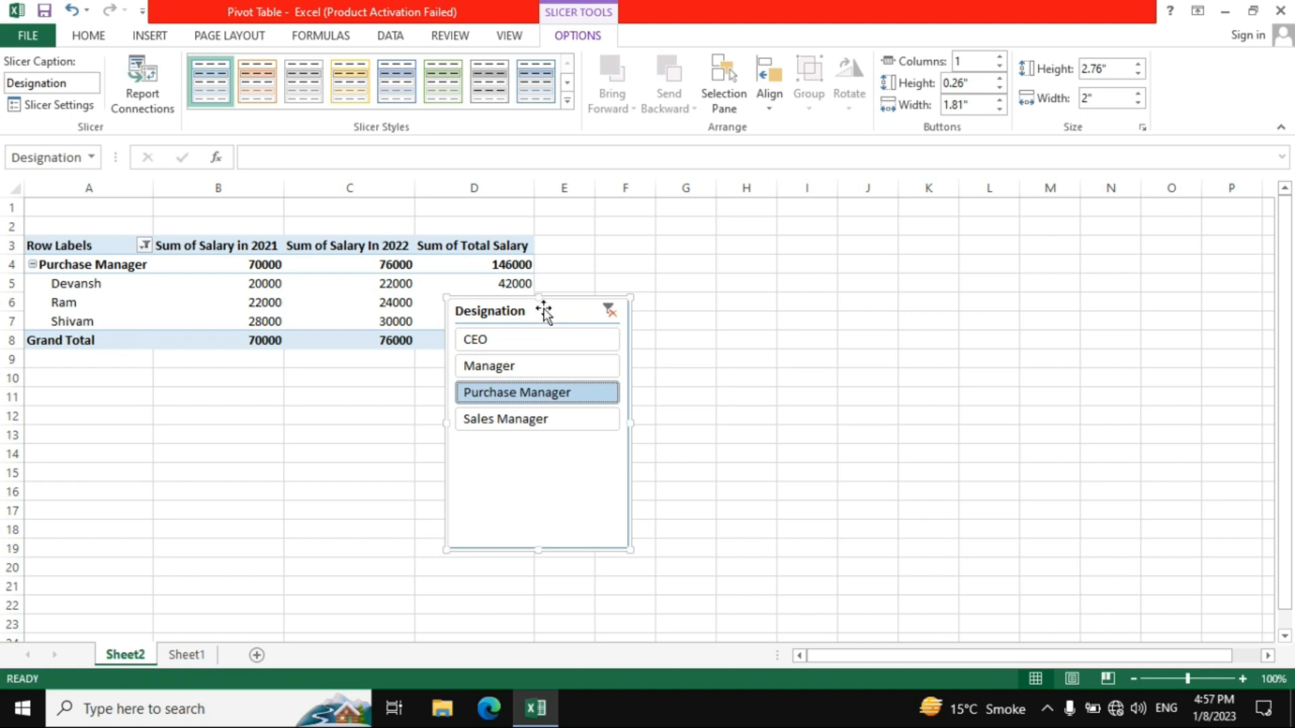
drag(544, 310, 703, 281)
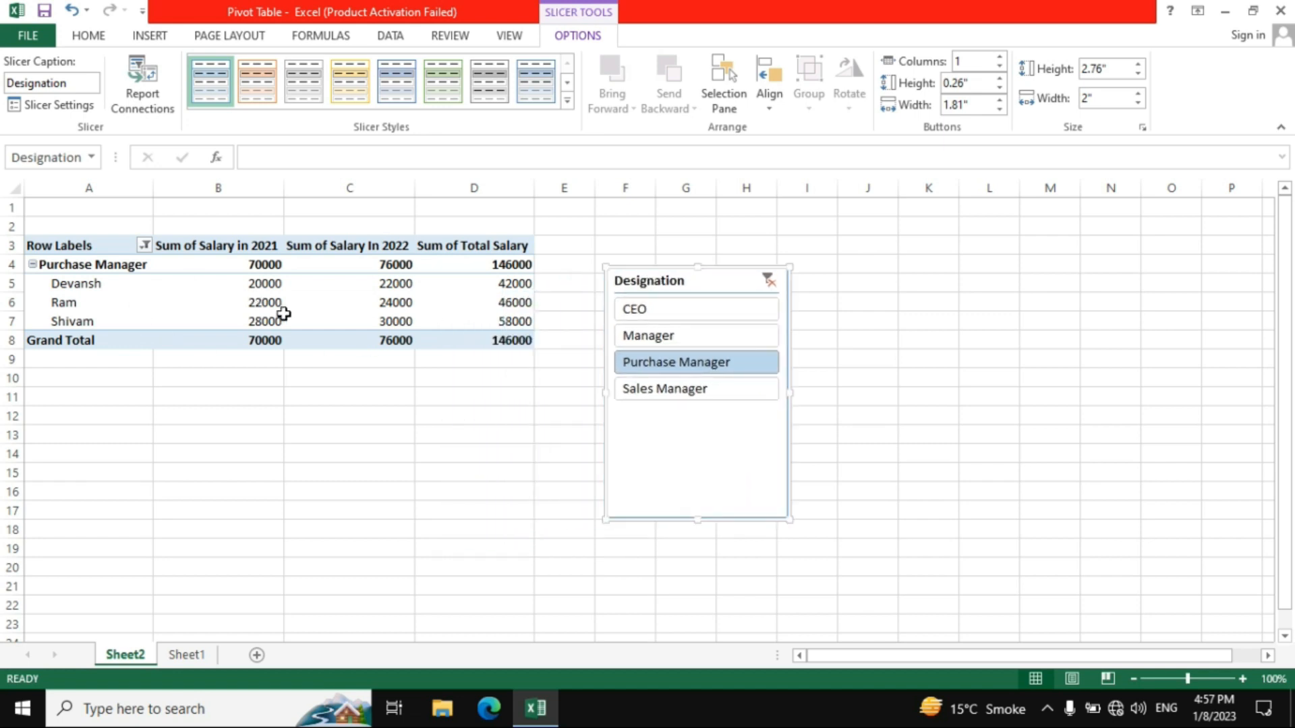
click(648, 340)
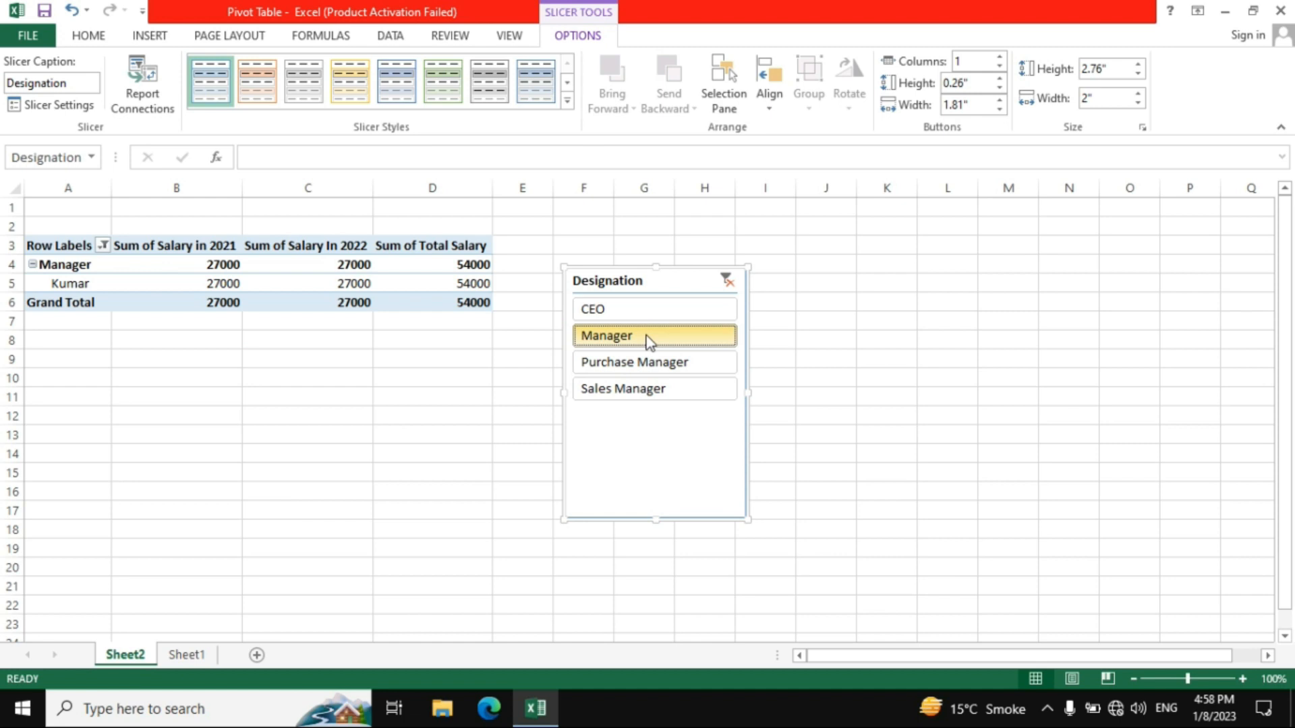
click(654, 395)
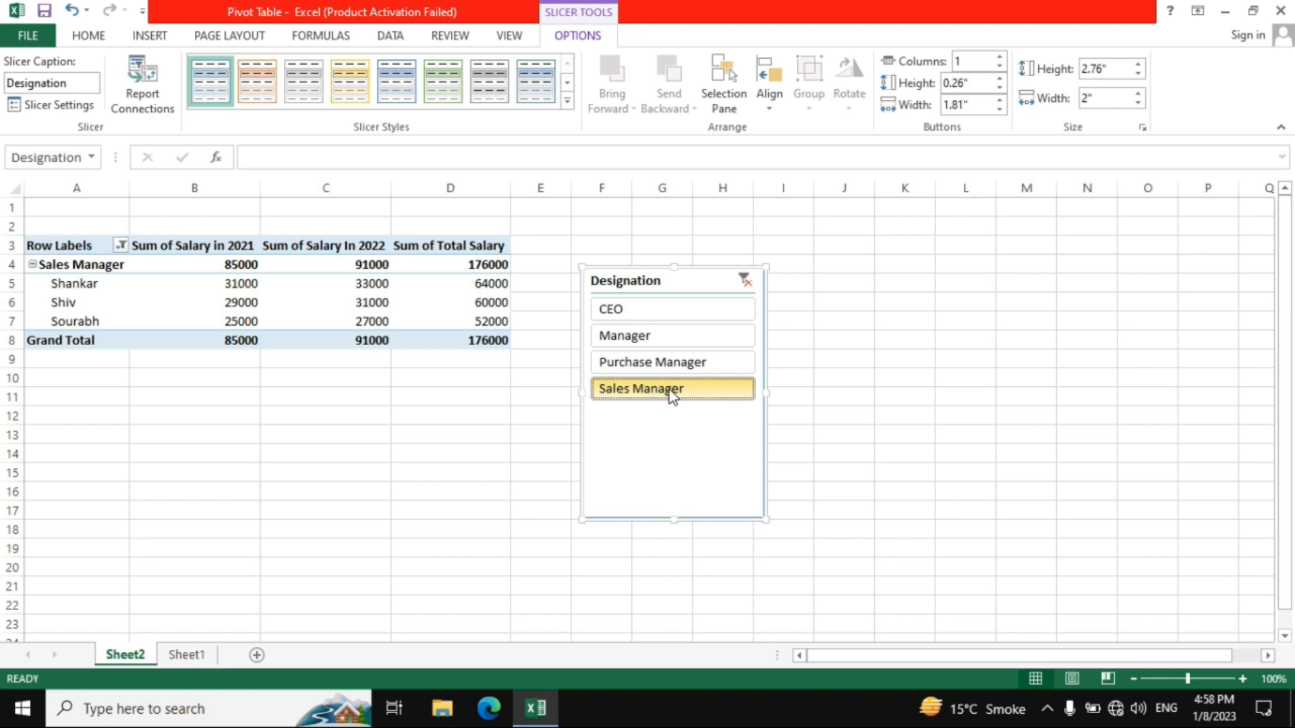
Clear the Designation filter and delete the slicer
click(744, 281)
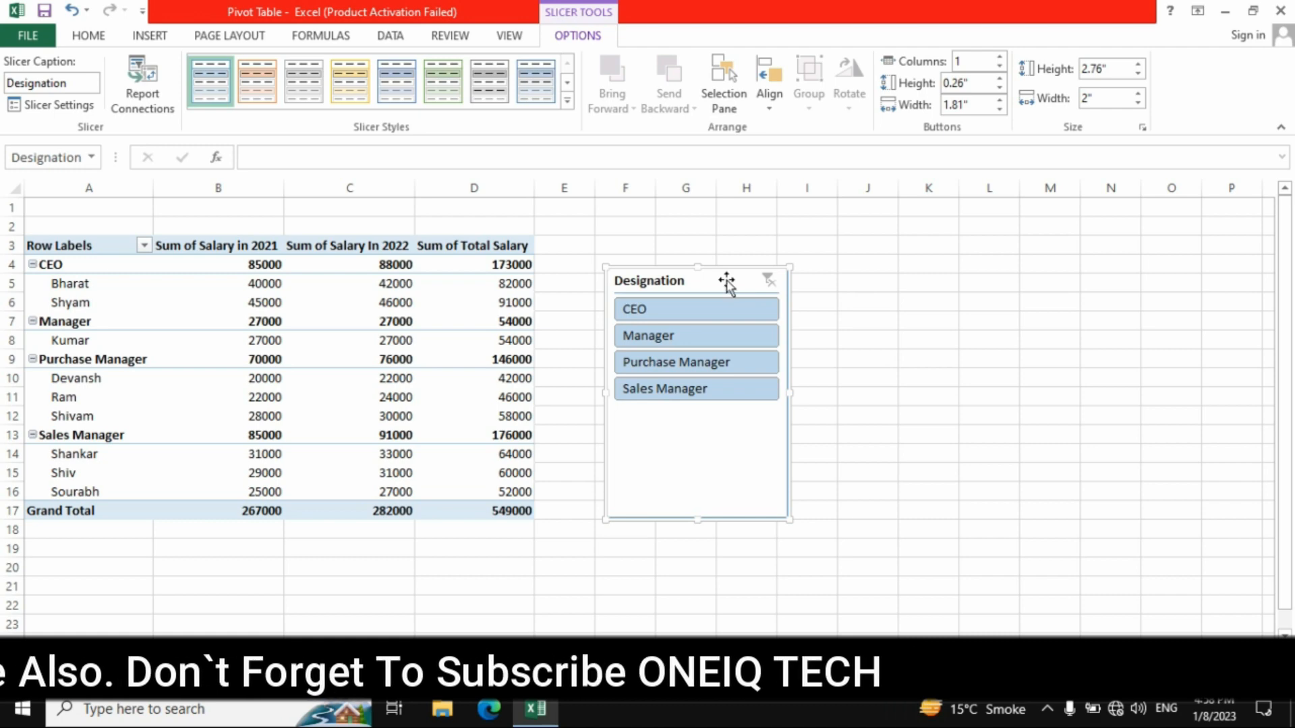
key(Delete)
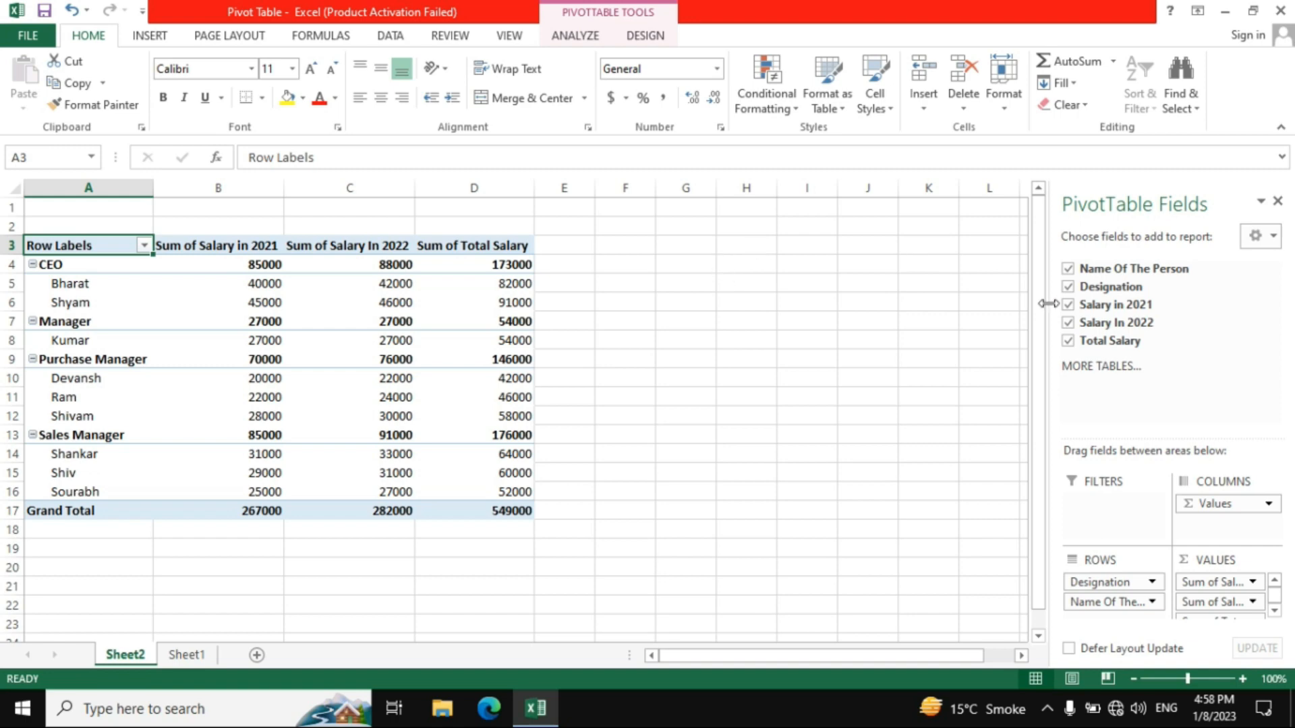
Clear all fields from the PivotTable on Sheet2
click(576, 36)
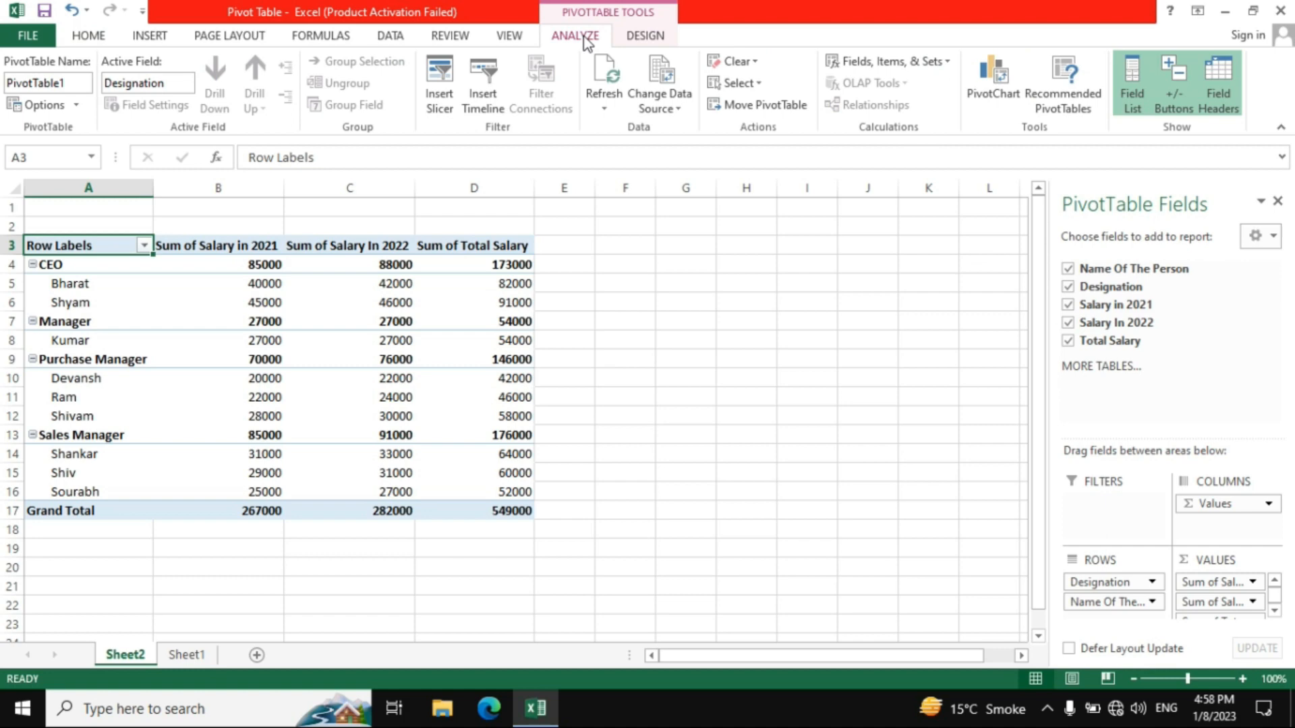
click(751, 66)
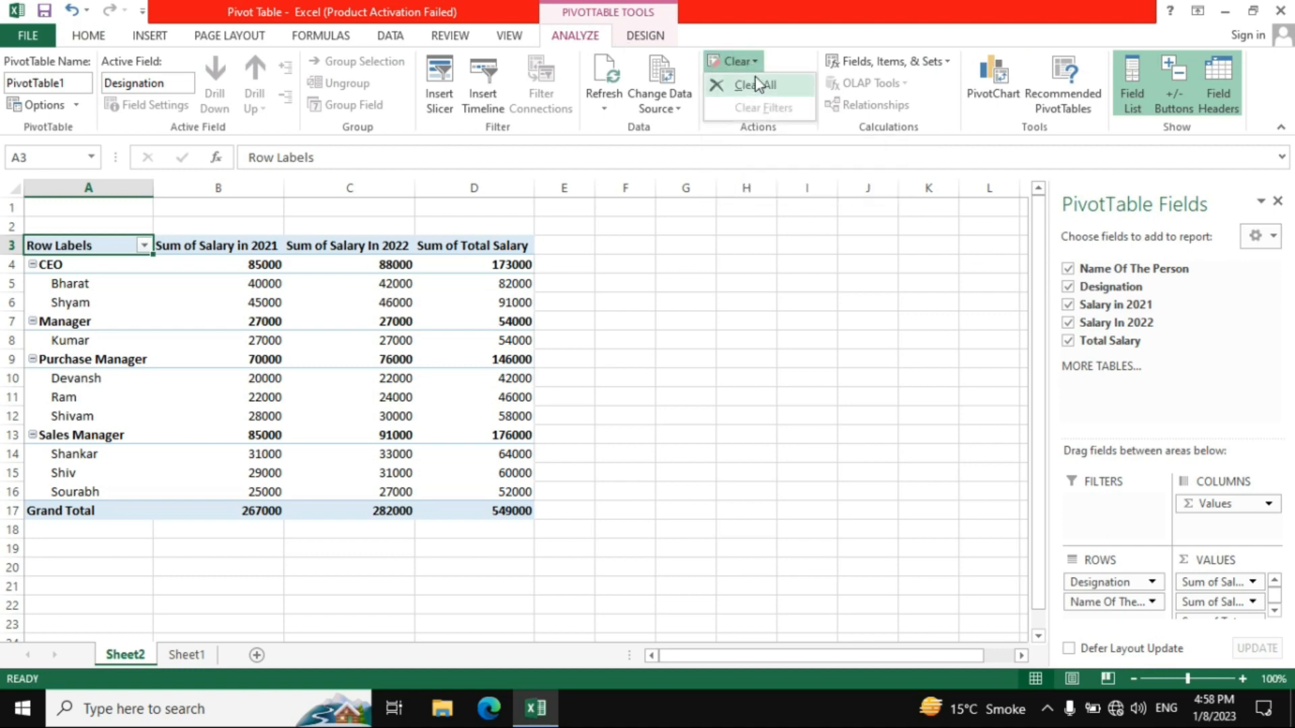
click(757, 85)
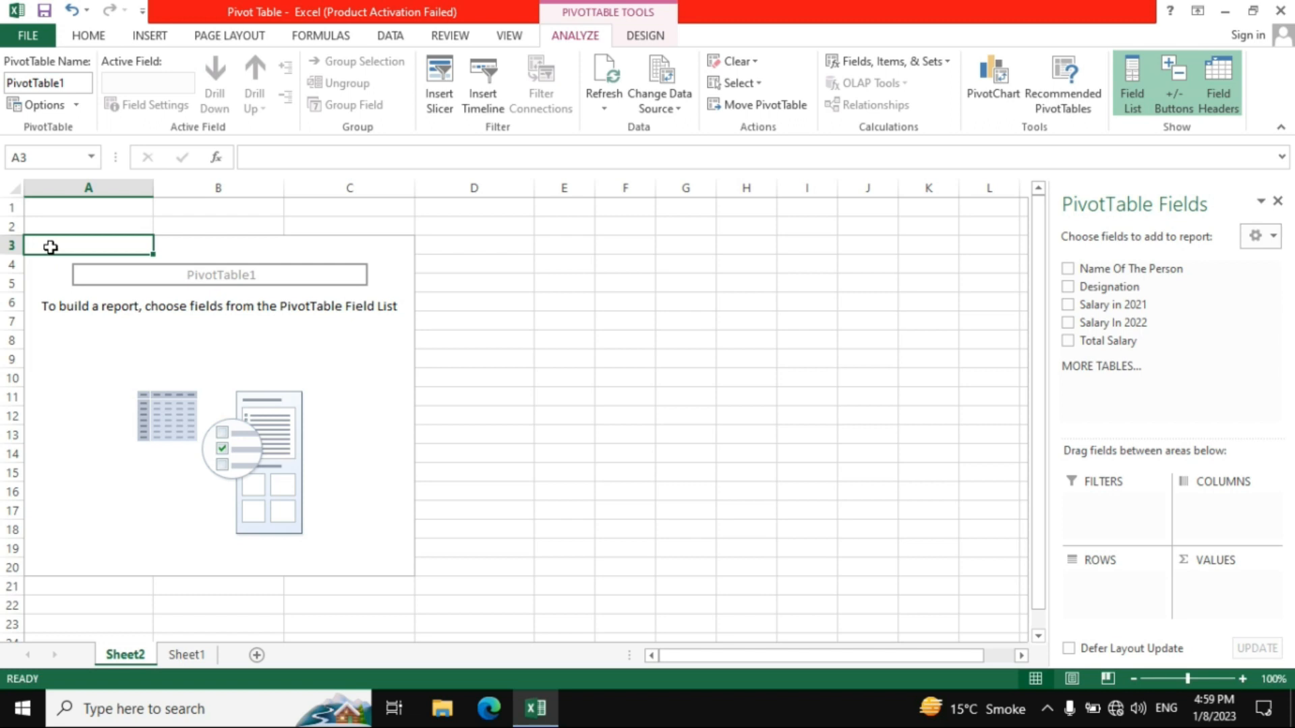
Remove the empty PivotTable by clearing everything in the range A3:C20 of Sheet2
drag(51, 246, 376, 570)
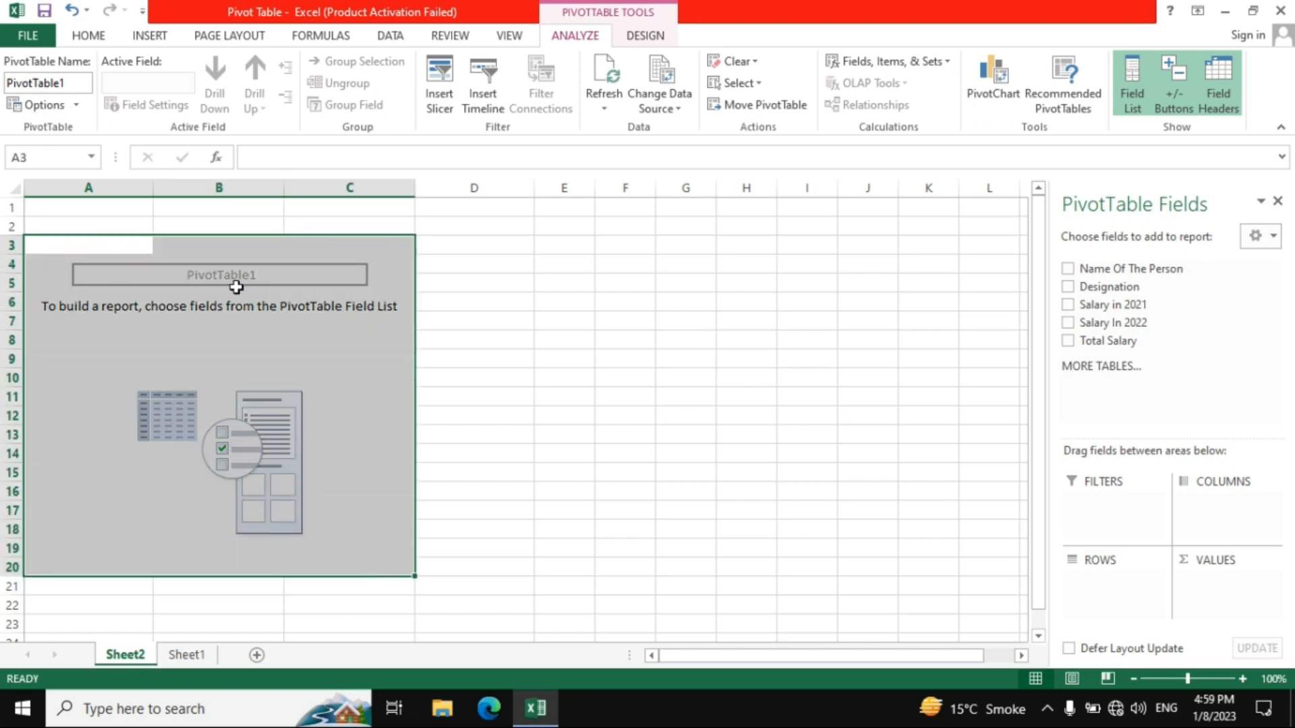
click(87, 37)
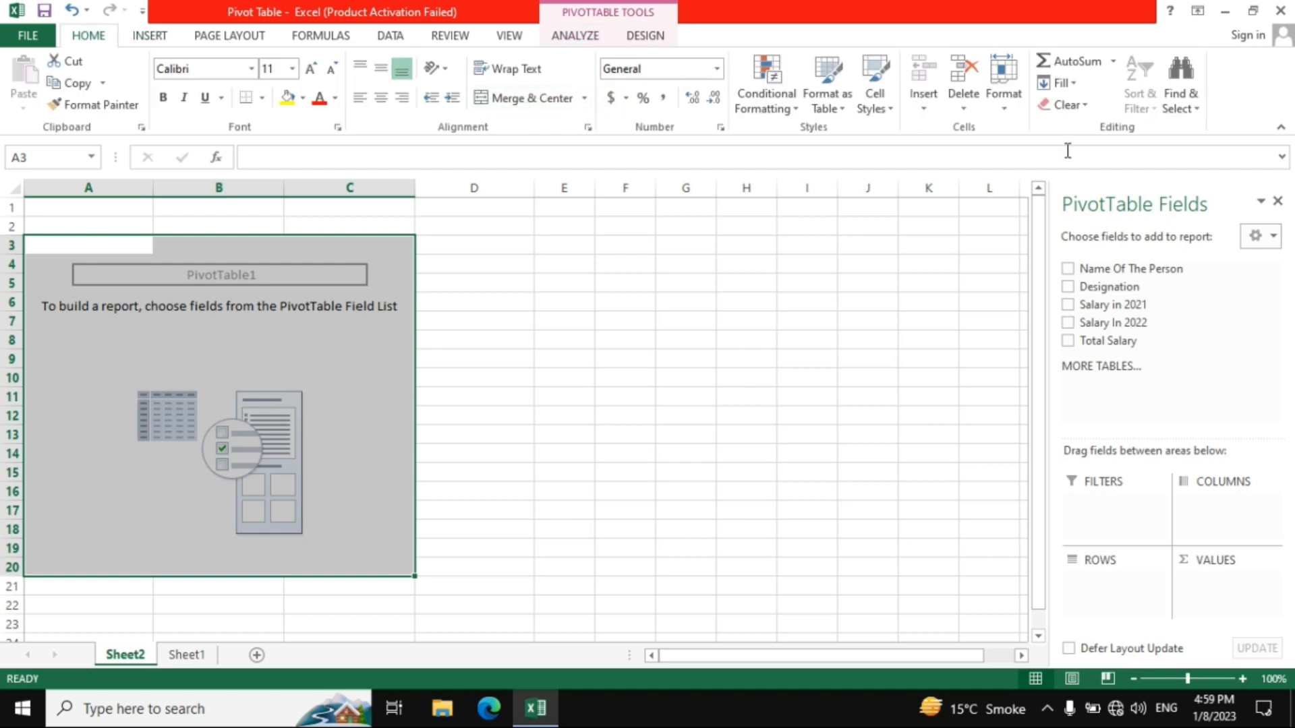
click(1085, 106)
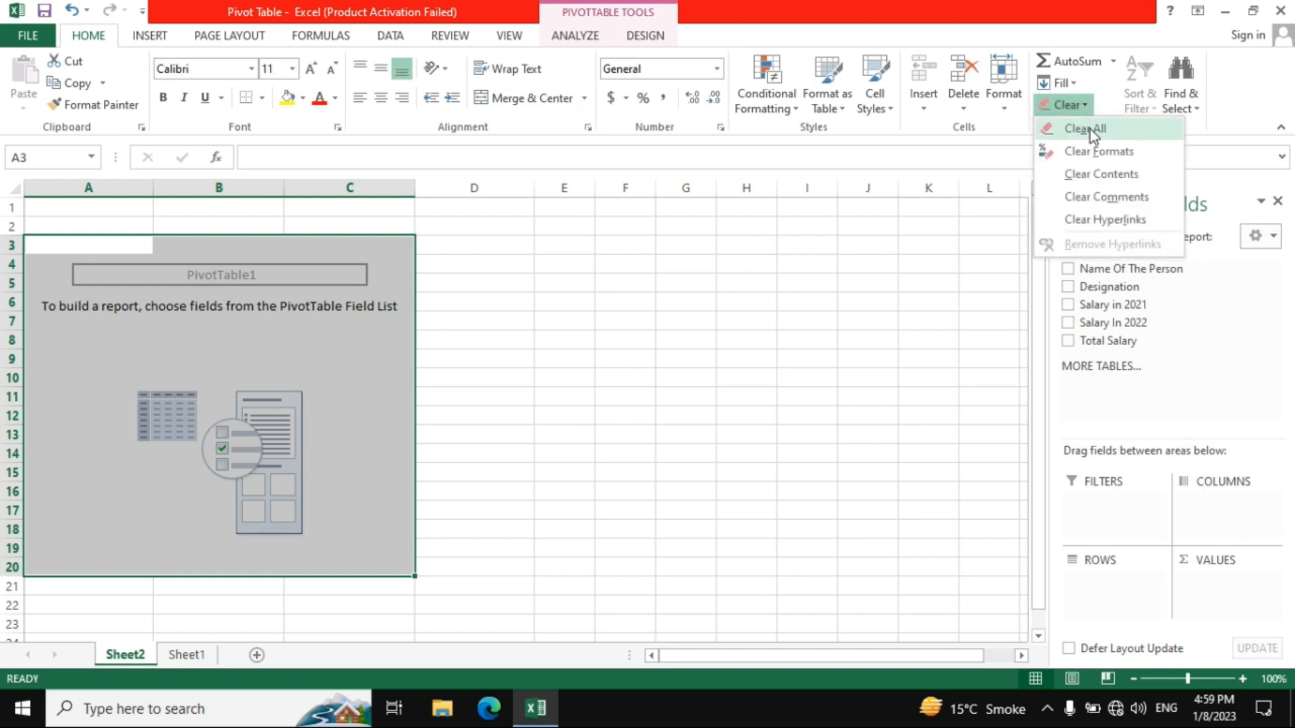
click(1090, 128)
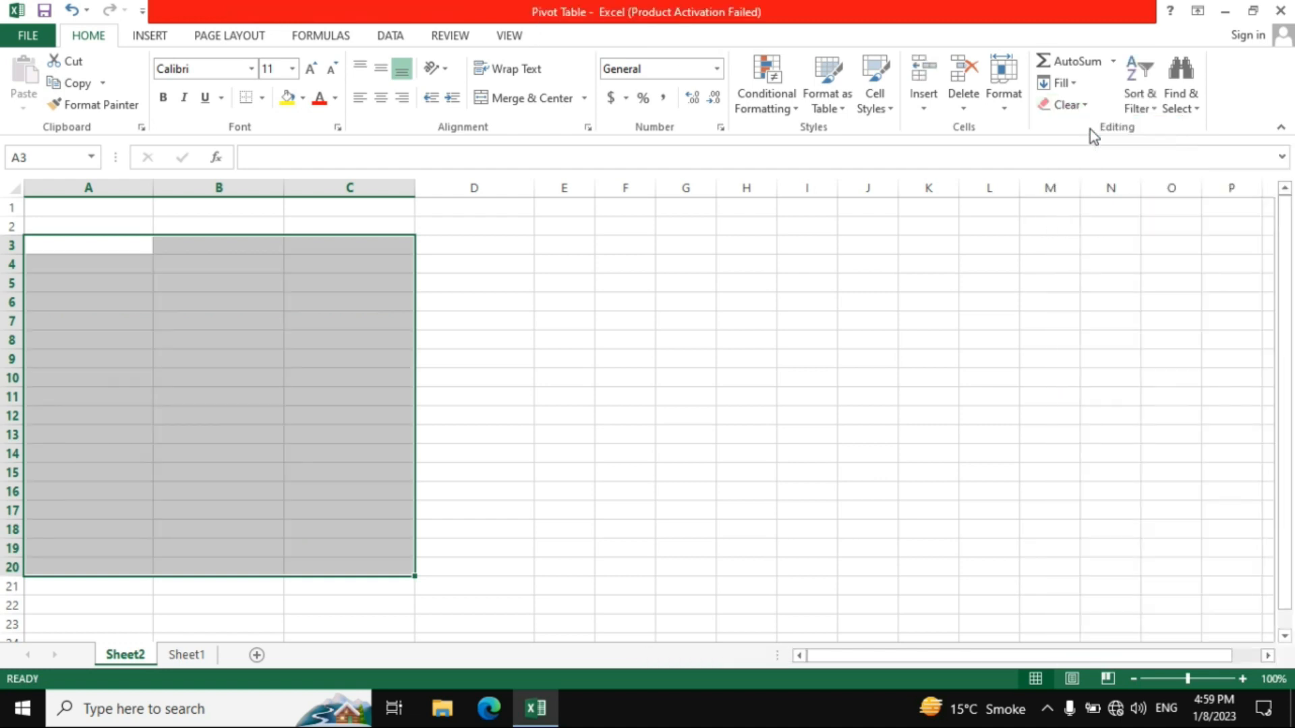
click(505, 267)
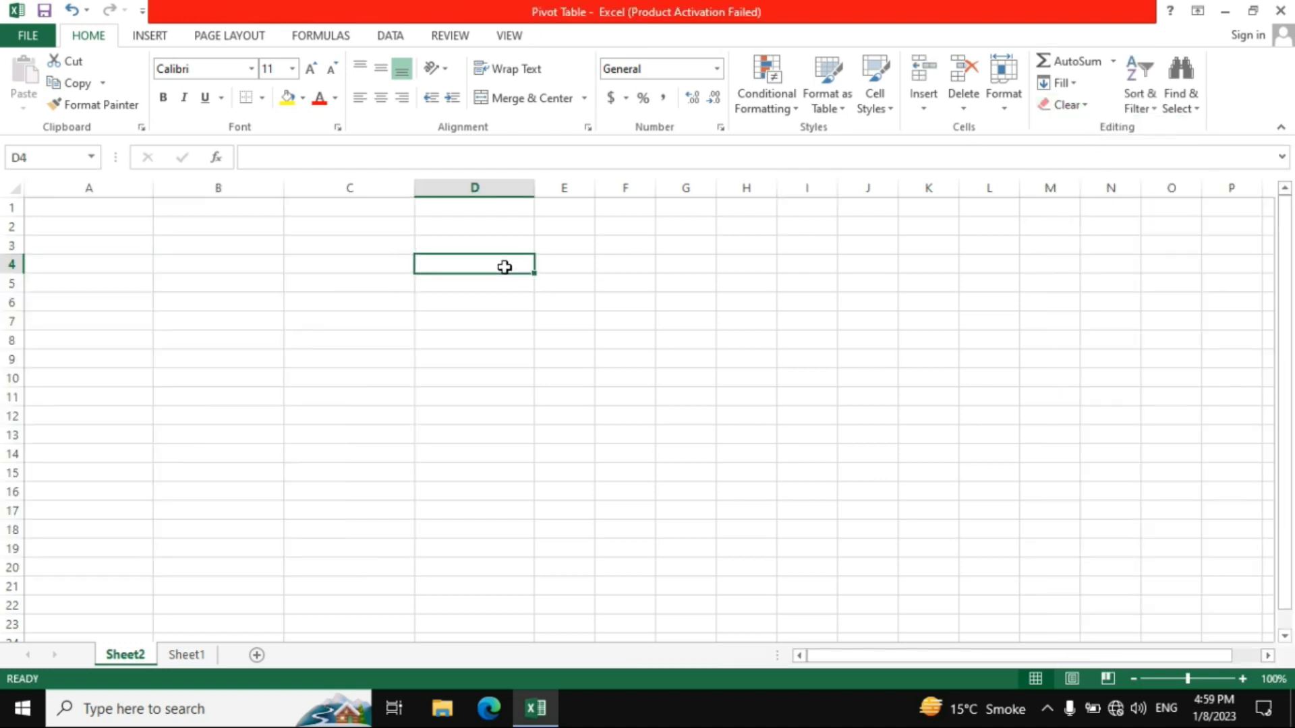